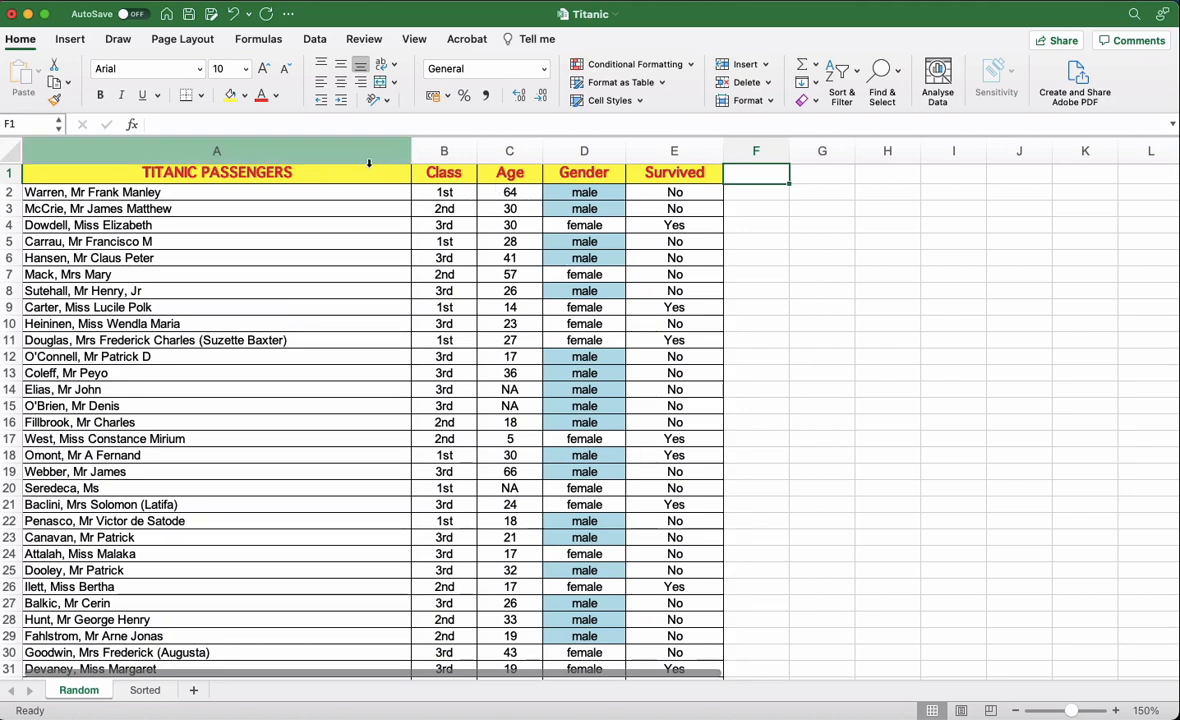
# Add filters to the header row across cells A1 to F1, including the empty column F
pyautogui.moveTo(258, 172); pyautogui.dragTo(764, 153)
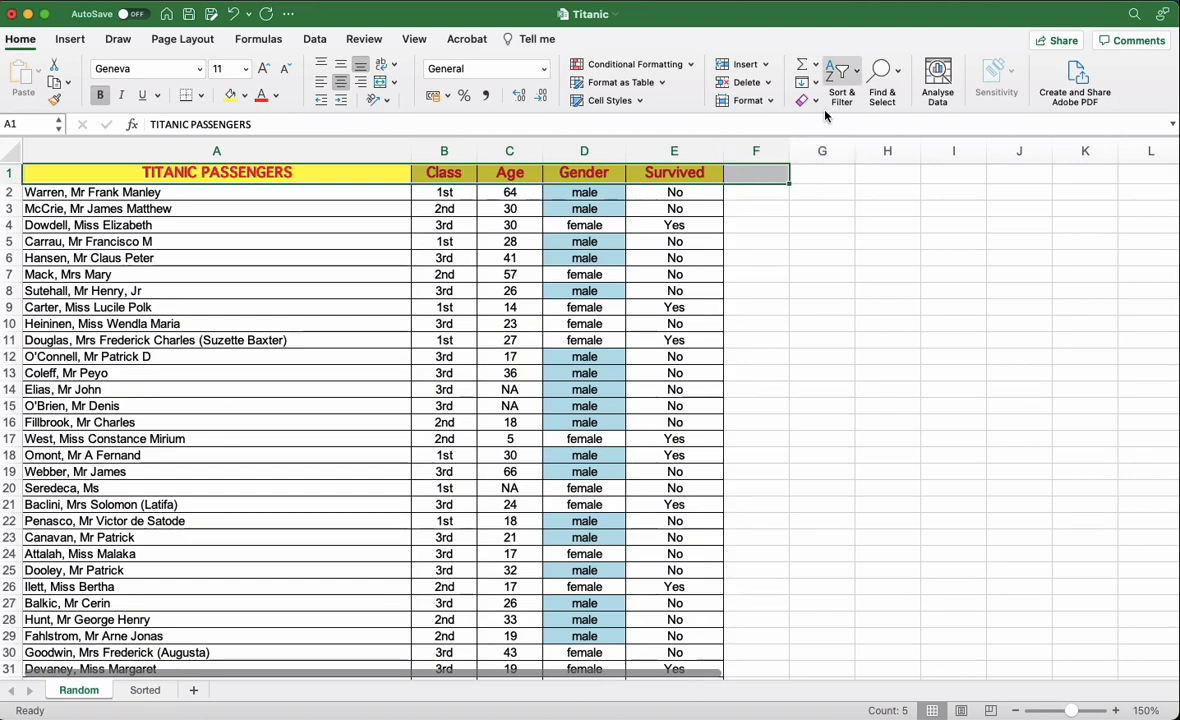
pyautogui.click(857, 82)
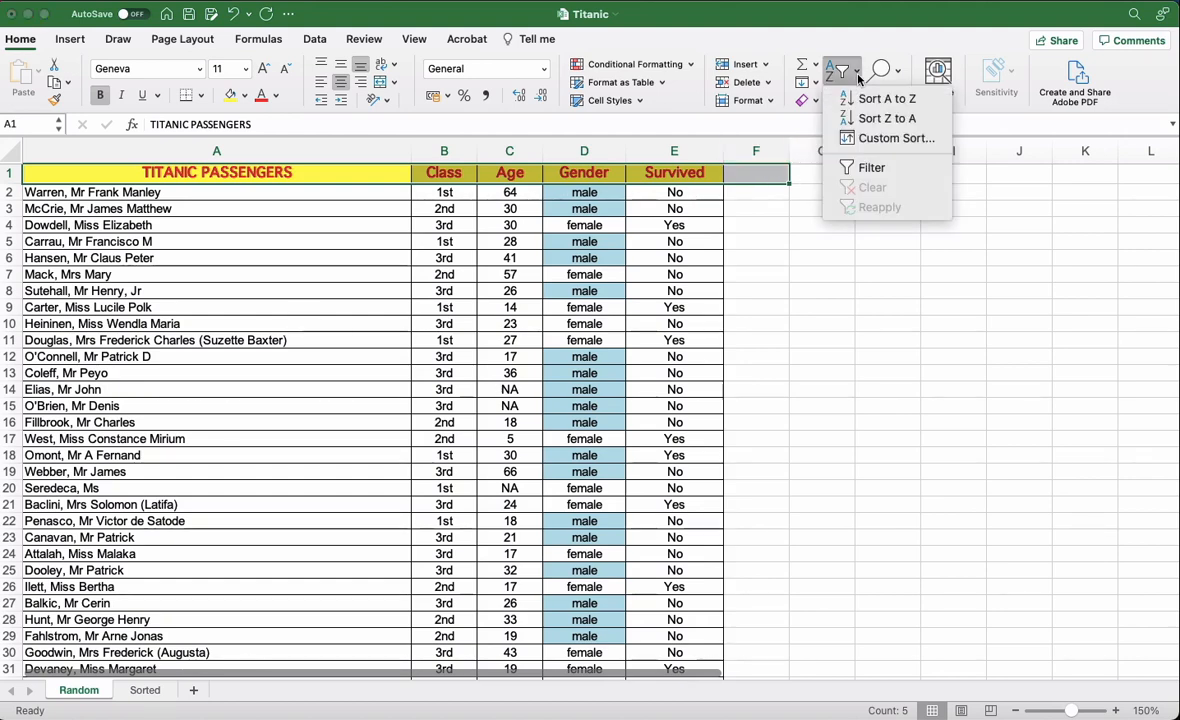
pyautogui.click(867, 165)
# Enter the formula =RAND() in cell G2 to generate a random number for the first passenger
pyautogui.click(824, 175)
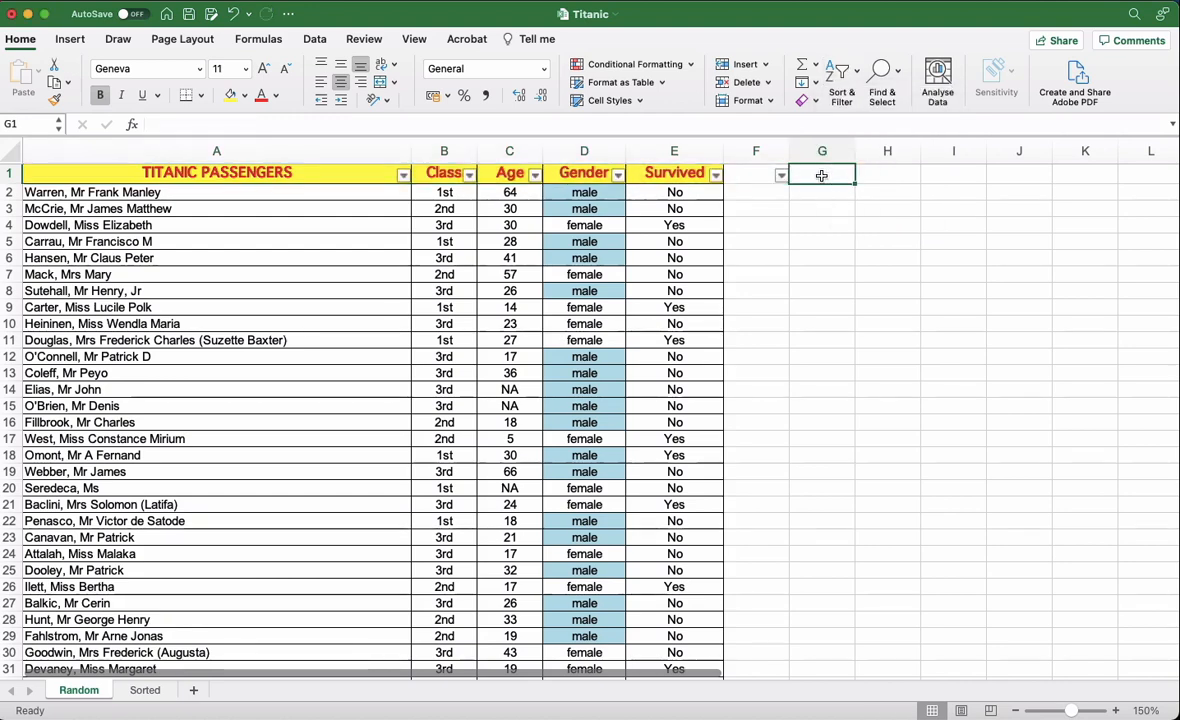
pyautogui.click(820, 195)
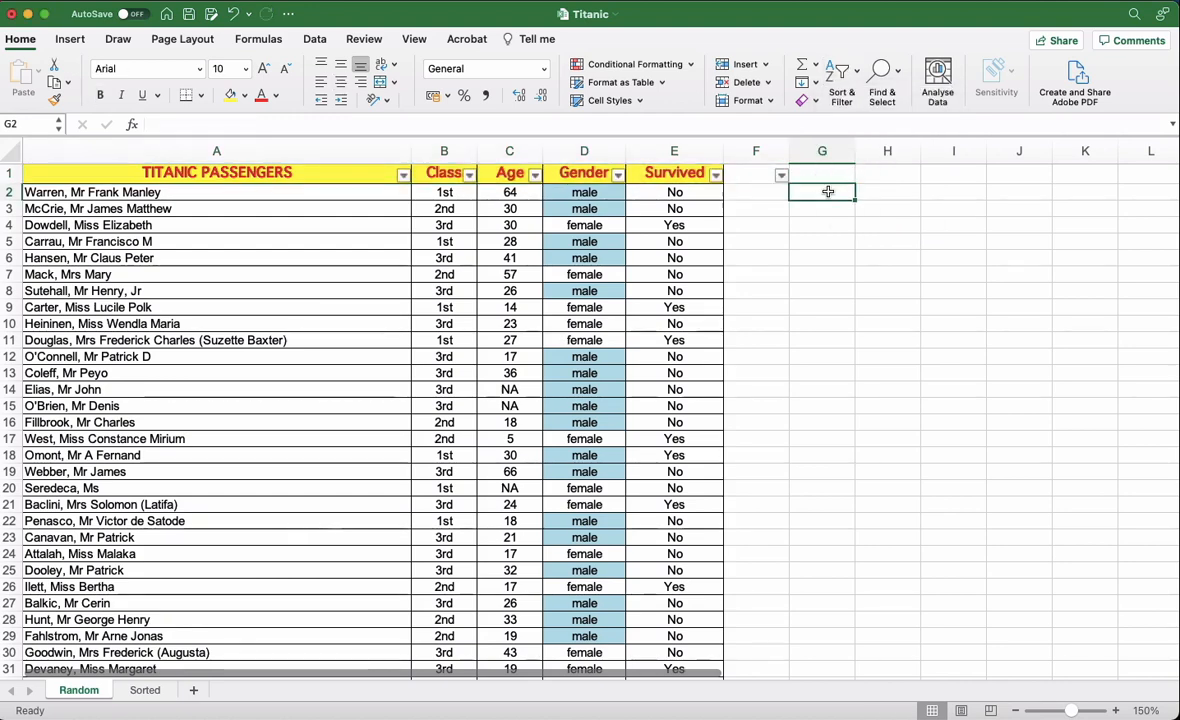
pyautogui.write('=')
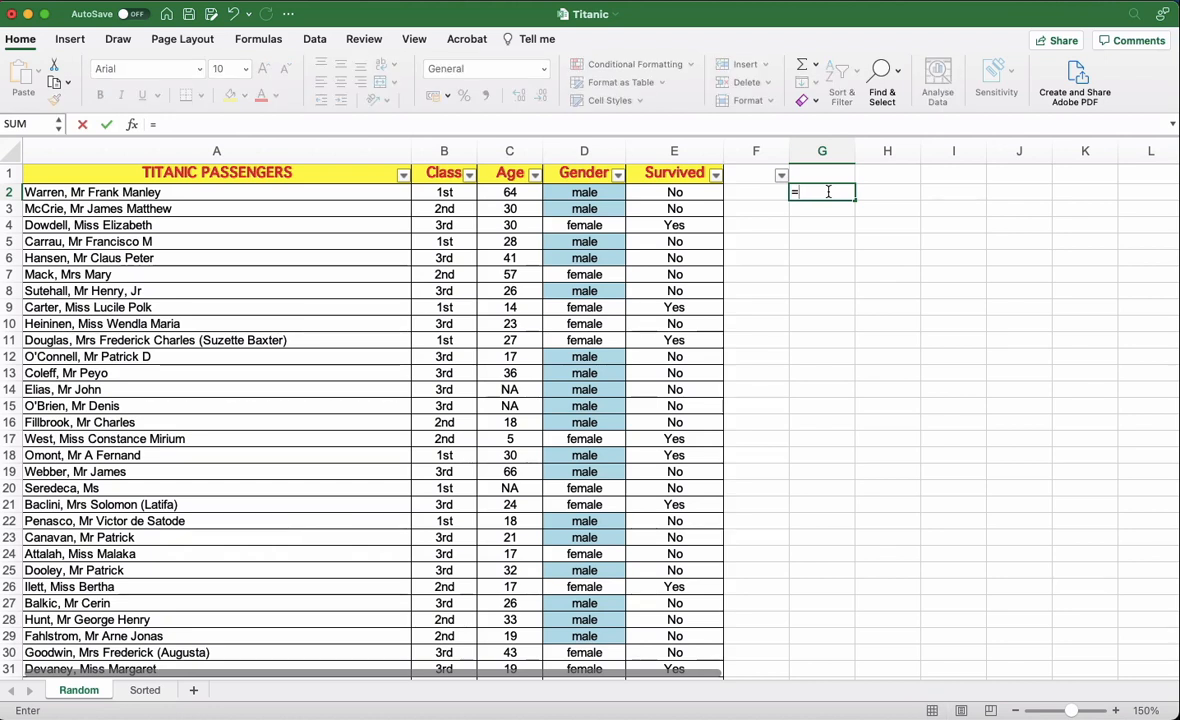
pyautogui.write('rand(')
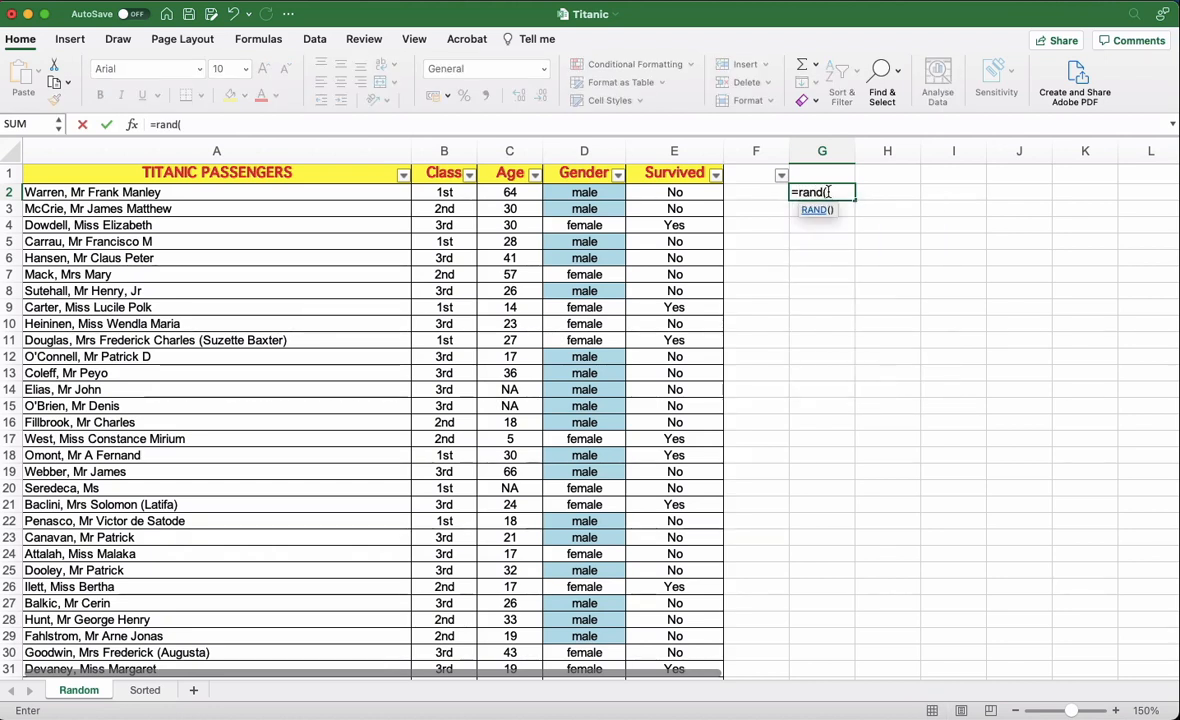
pyautogui.write(')')
pyautogui.press('Return')
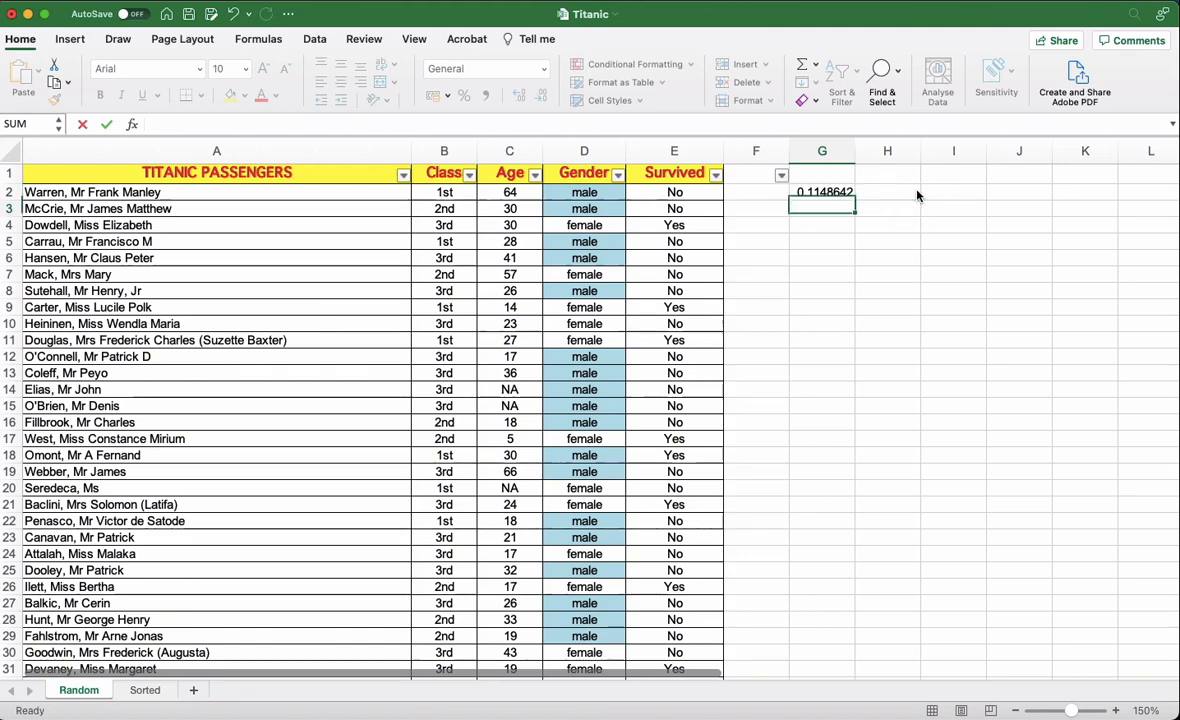
# Fill the RAND formula from G2 down column G alongside all passenger rows, and refill it over G2 to G6
pyautogui.click(838, 195)
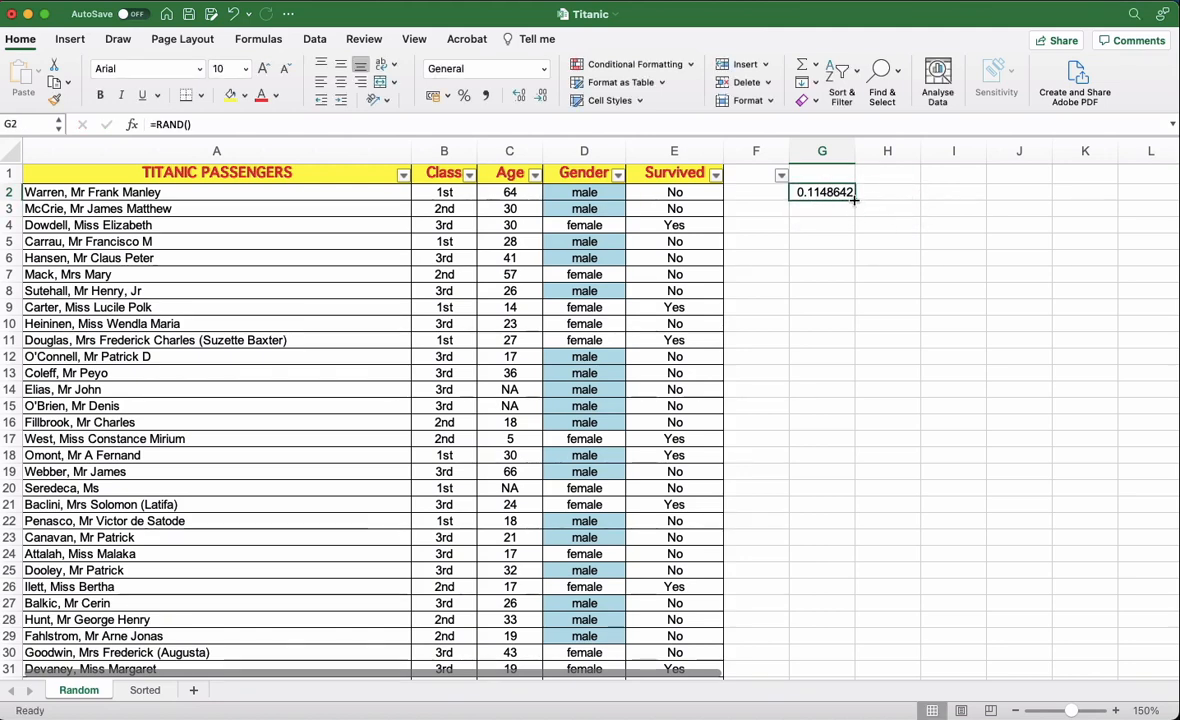
pyautogui.moveTo(854, 200); pyautogui.dragTo(822, 625)
pyautogui.scroll(20, 820, 283)
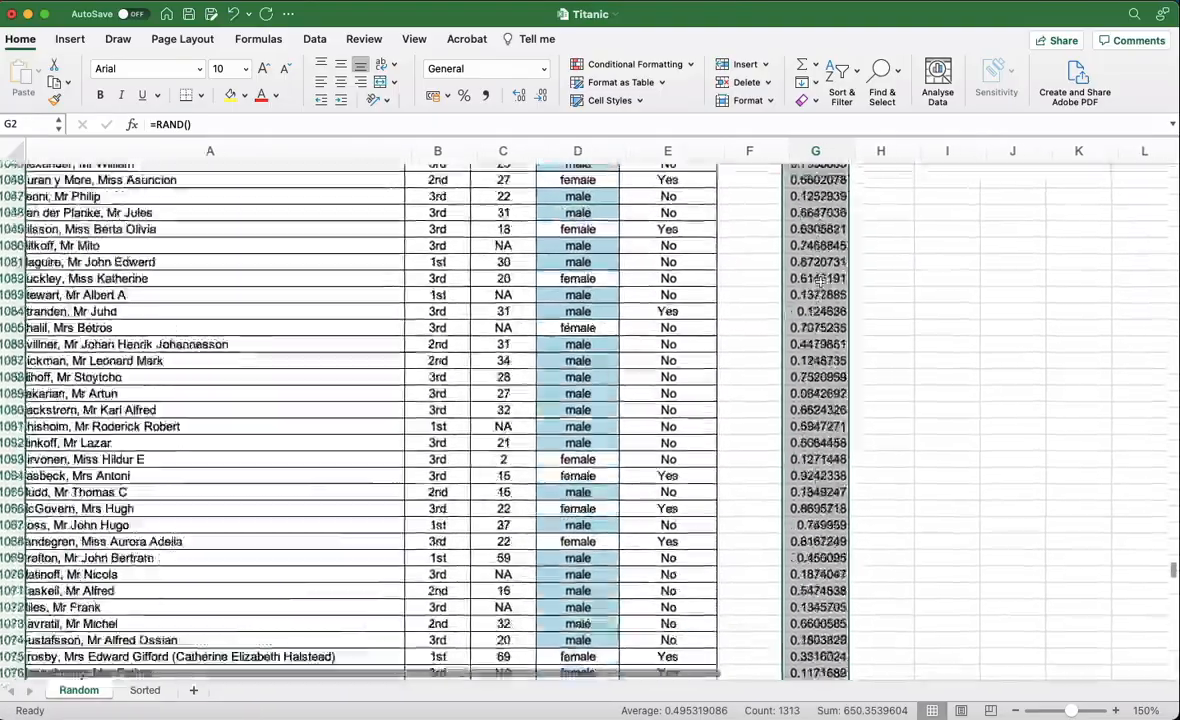
pyautogui.scroll(20, 820, 283)
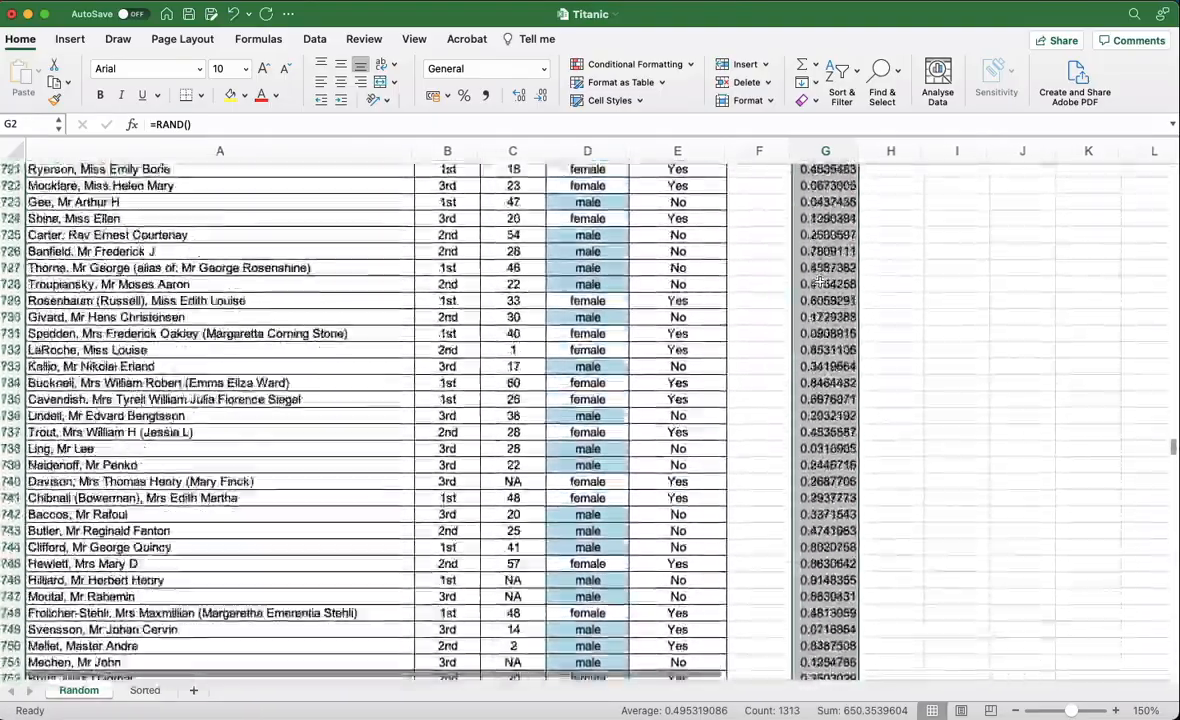
pyautogui.scroll(20, 820, 283)
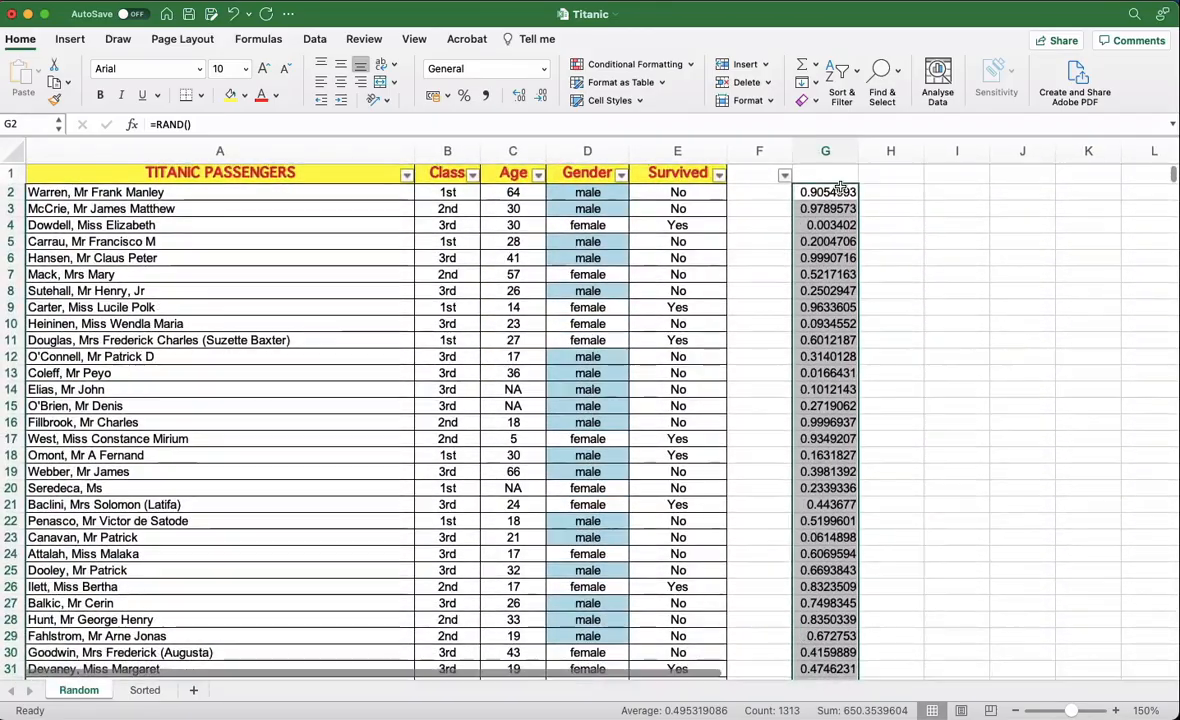
pyautogui.click(840, 192)
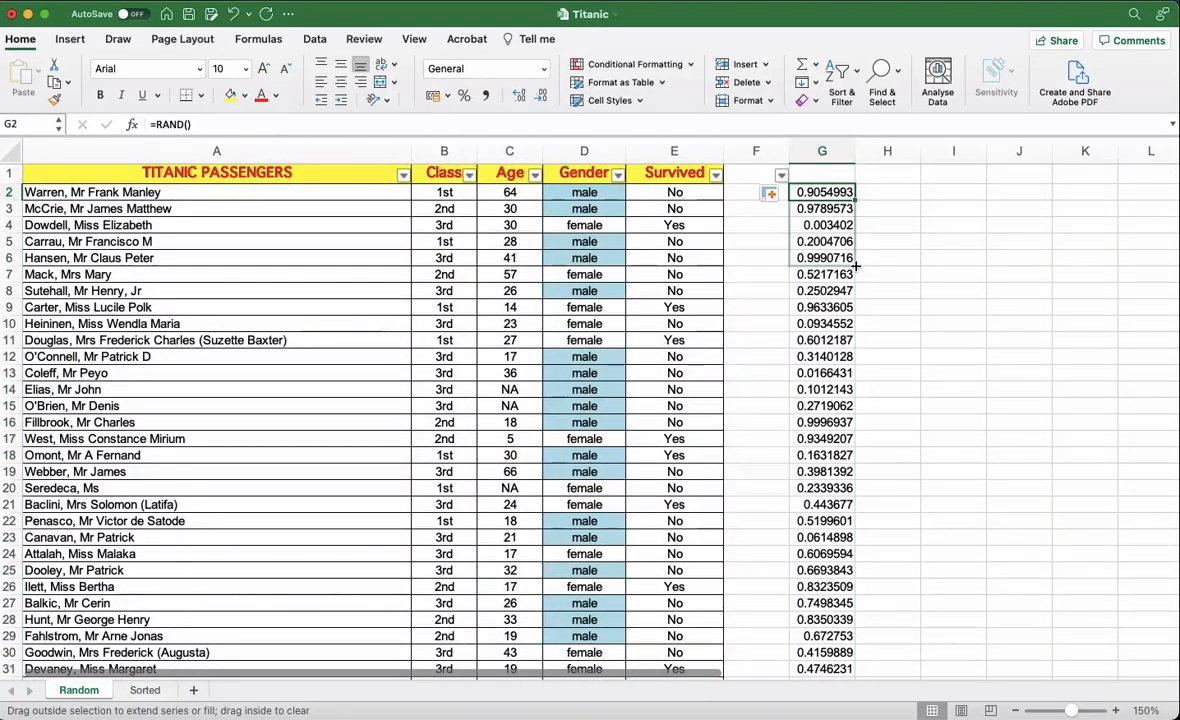
pyautogui.moveTo(856, 265); pyautogui.dragTo(856, 265)
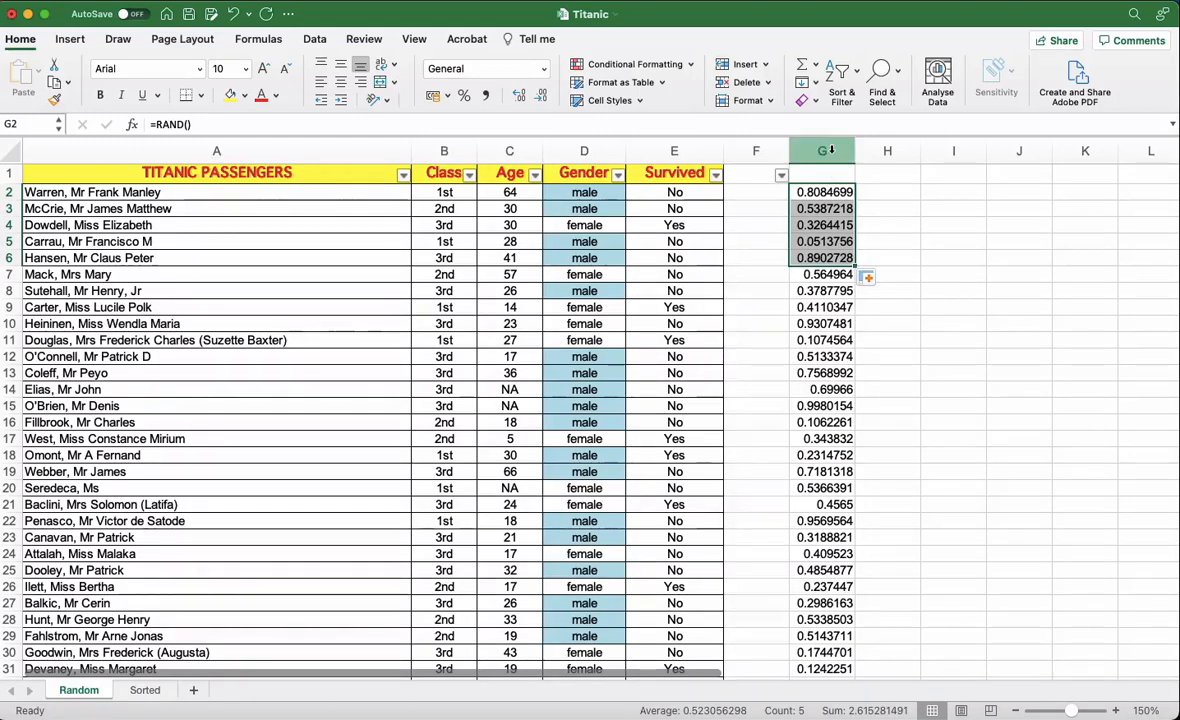
# Copy the random numbers in column G and paste them into column F as values only
pyautogui.click(822, 151)
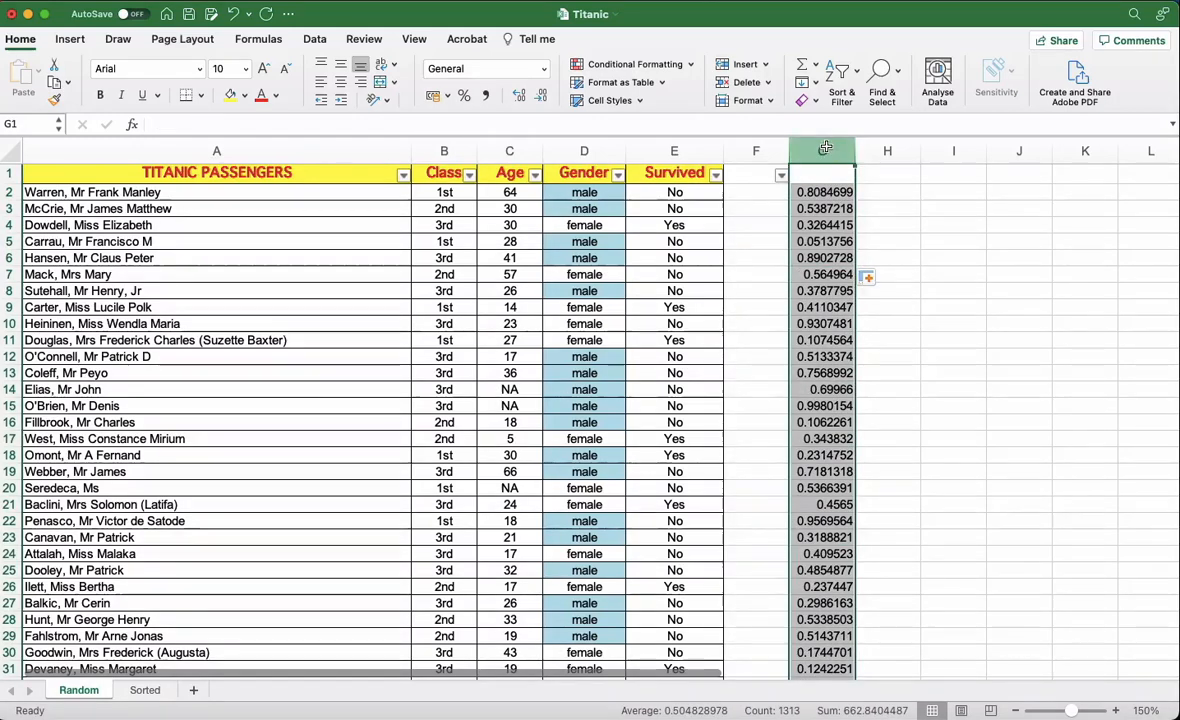
pyautogui.rightClick(830, 151)
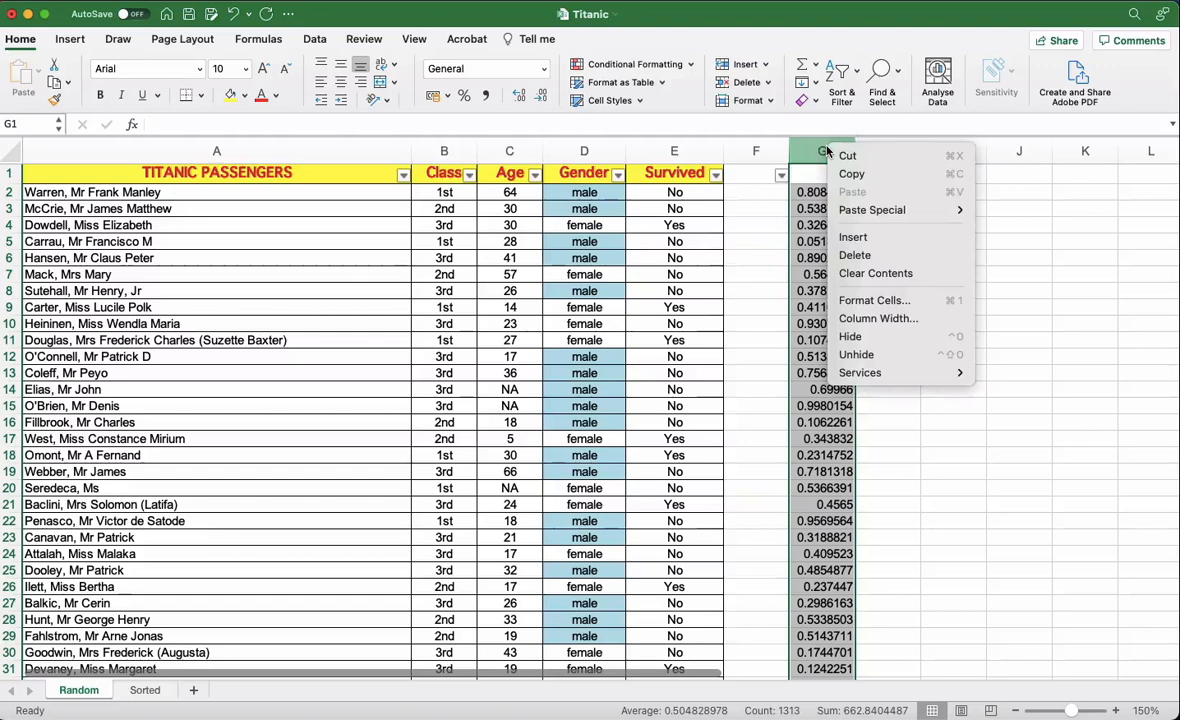
pyautogui.click(871, 174)
pyautogui.click(760, 152)
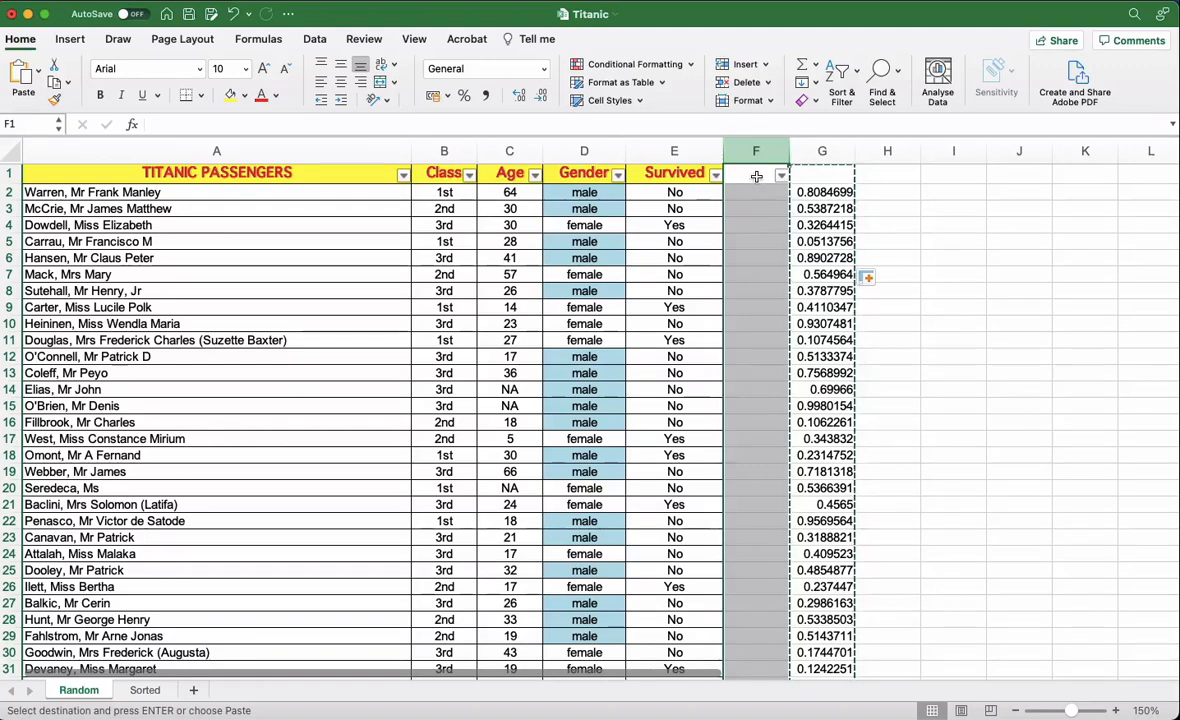
pyautogui.rightClick(757, 177)
pyautogui.moveTo(800, 241)
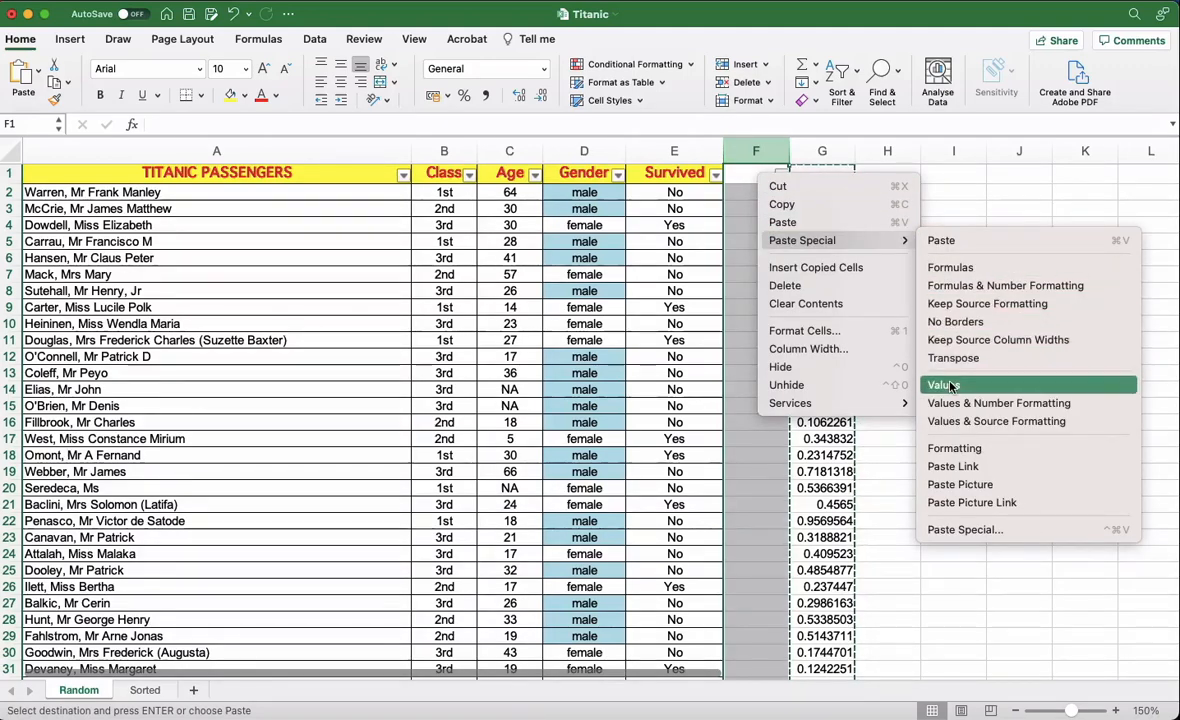
pyautogui.click(950, 386)
pyautogui.click(772, 225)
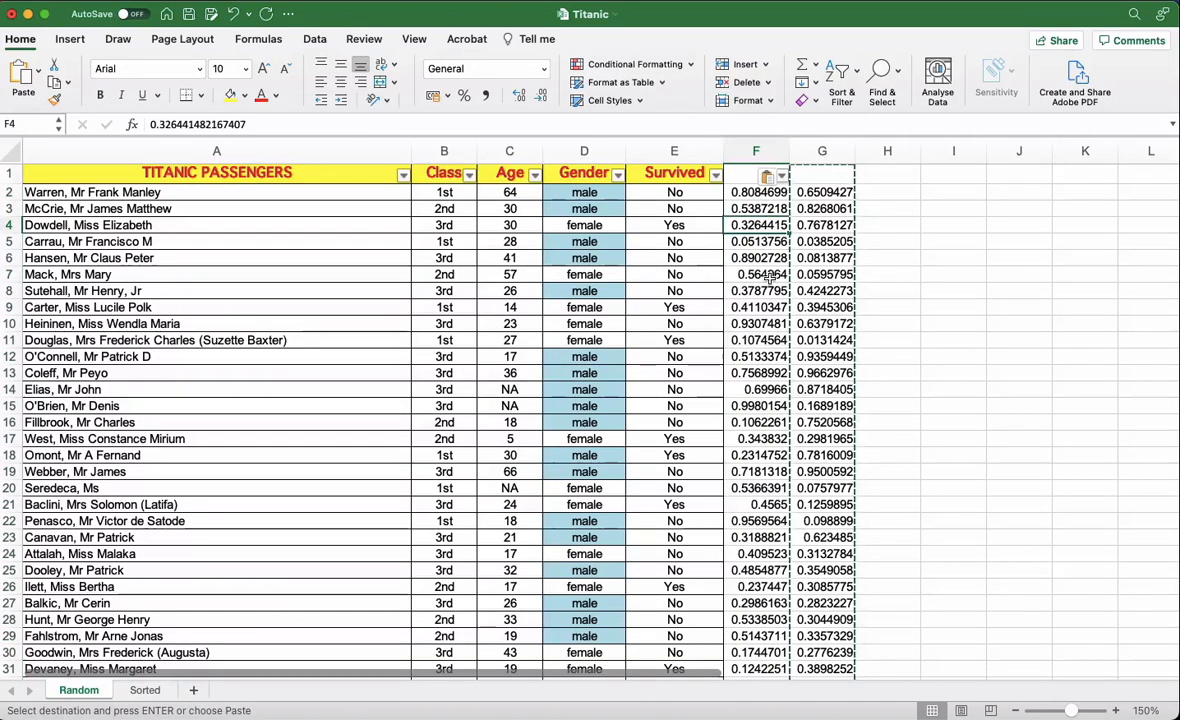
# Delete column G containing the RAND formulas
pyautogui.click(826, 151)
pyautogui.rightClick(828, 151)
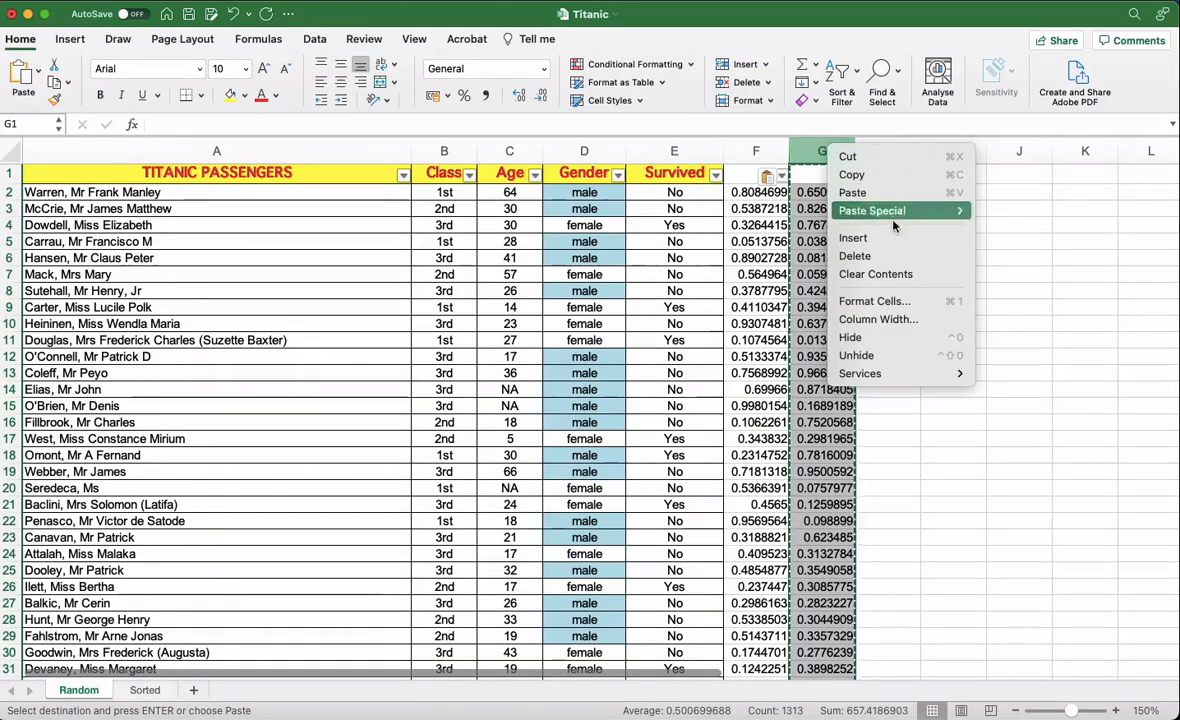
pyautogui.click(858, 256)
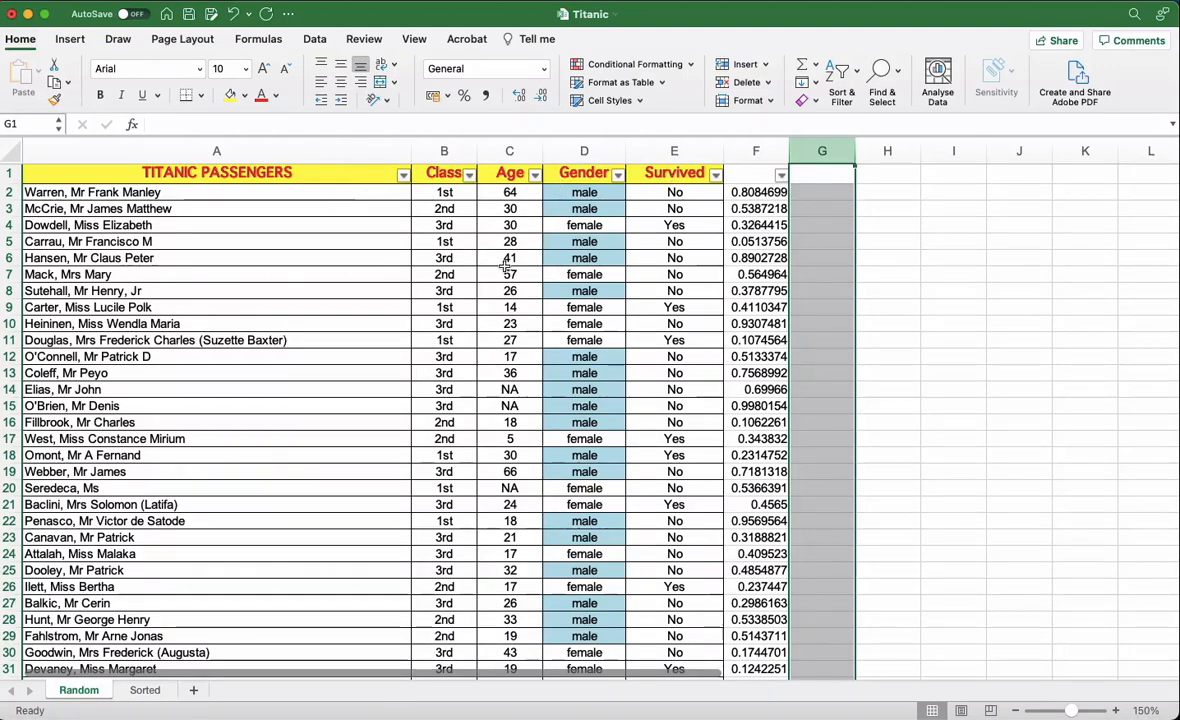
# Sort the passenger list in ascending order by the random numbers in column F
pyautogui.click(781, 177)
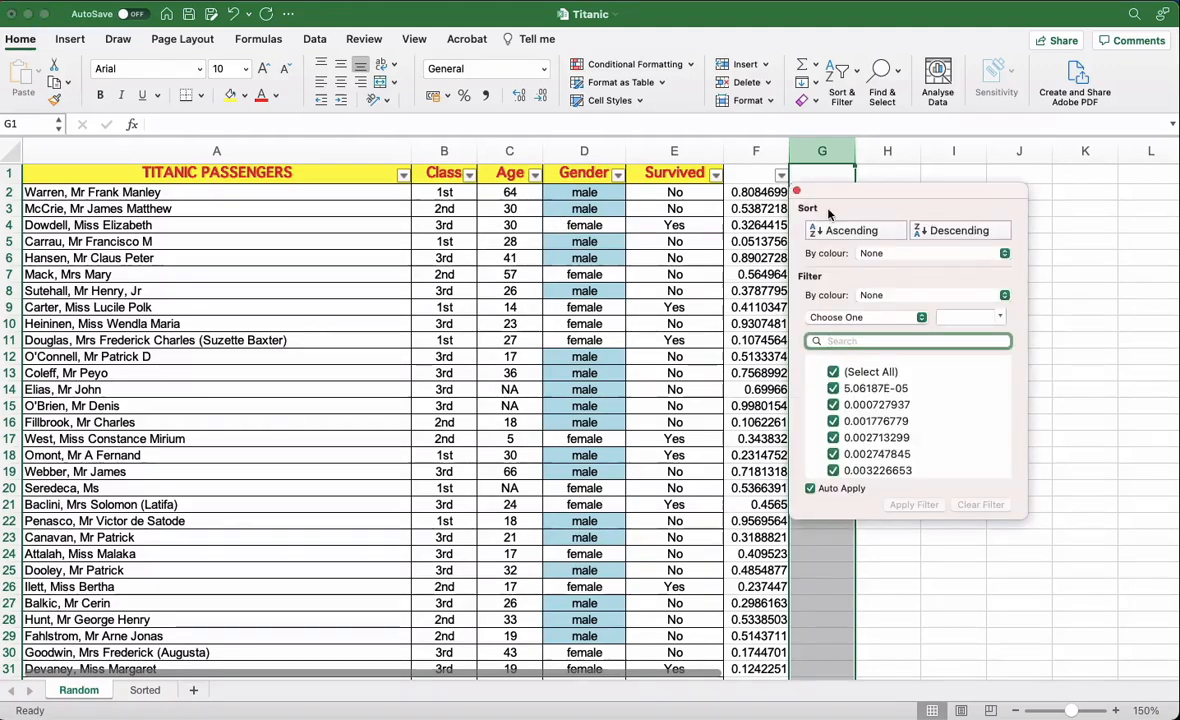
pyautogui.click(852, 231)
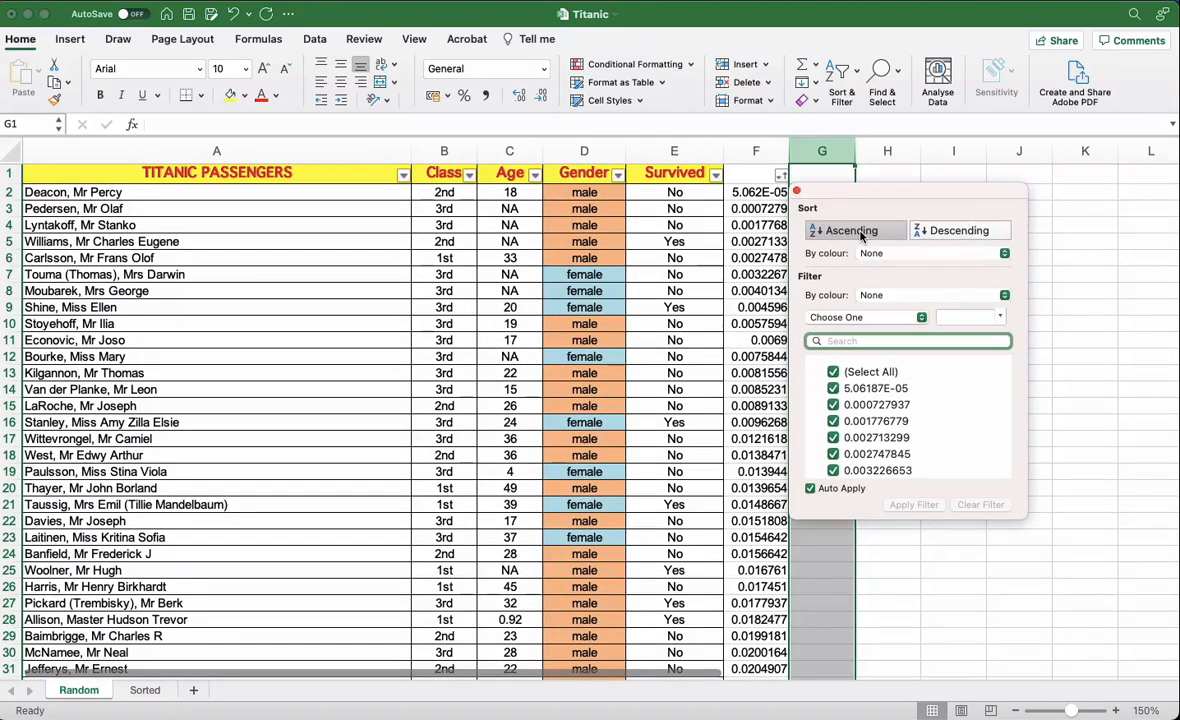
pyautogui.click(932, 176)
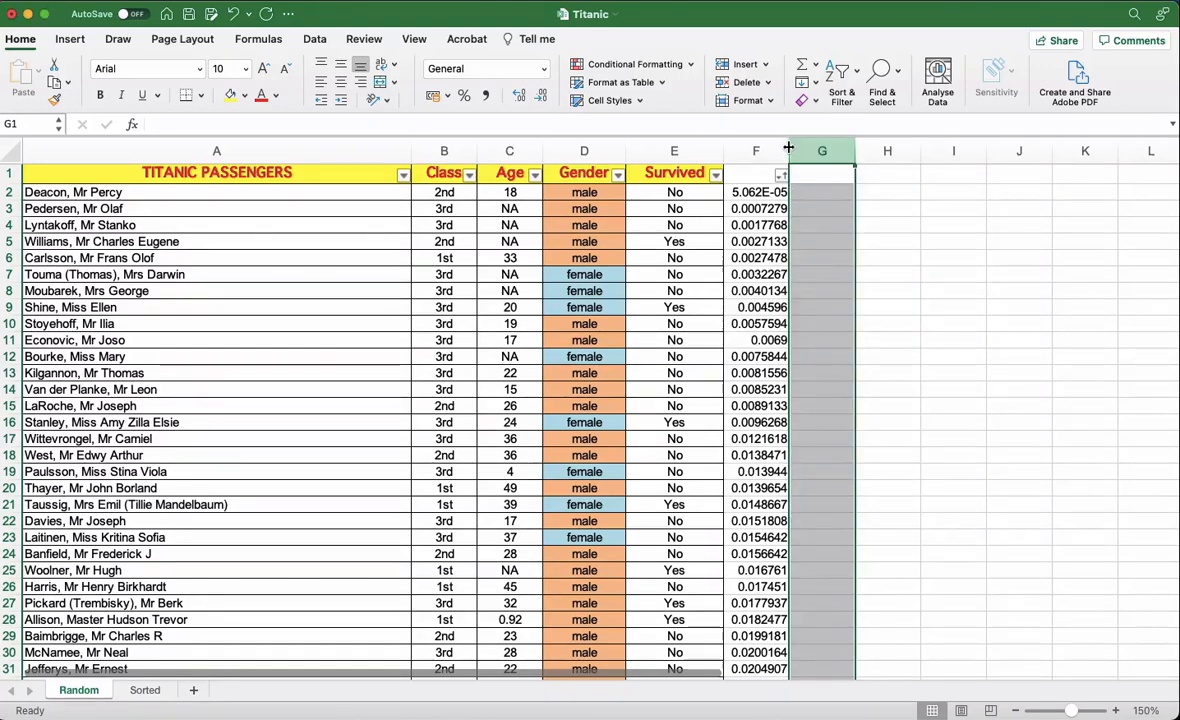
# Widen column F slightly so that more digits of the random numbers are displayed
pyautogui.moveTo(788, 148); pyautogui.dragTo(857, 152)
pyautogui.click(832, 192)
pyautogui.press('super+shift+Down')
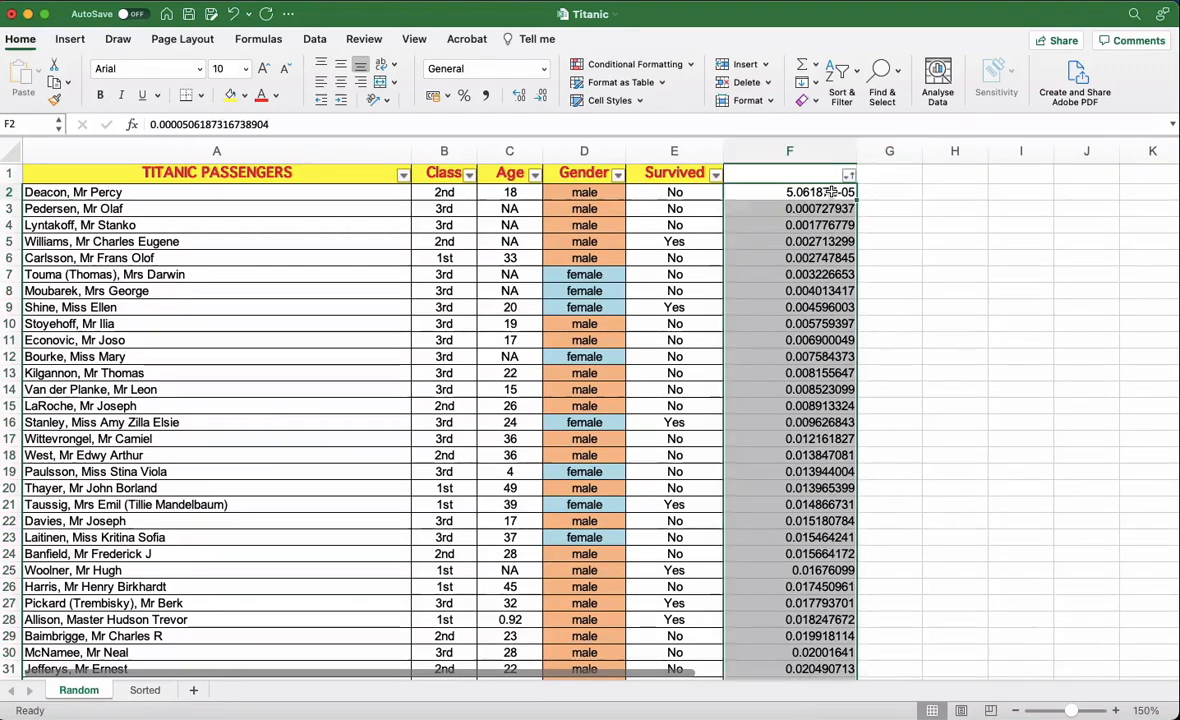
pyautogui.click(832, 192)
pyautogui.moveTo(857, 151); pyautogui.dragTo(812, 151)
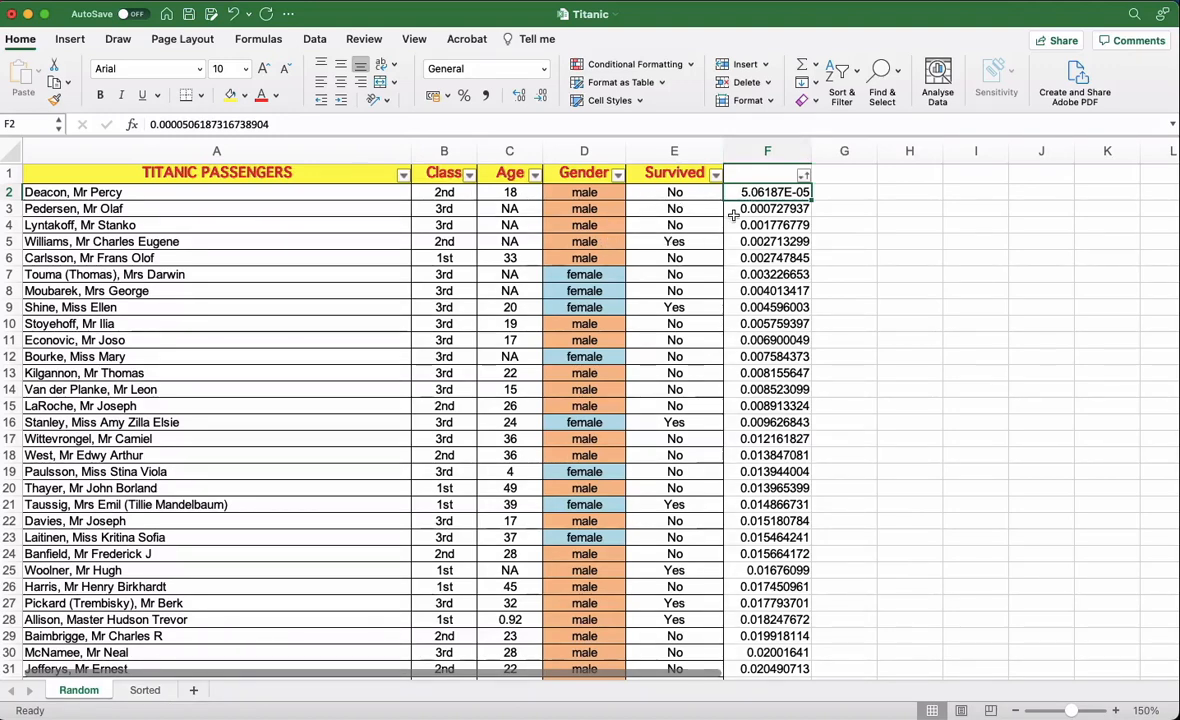
# Sort the passenger list in ascending order by the Gender column
pyautogui.click(619, 176)
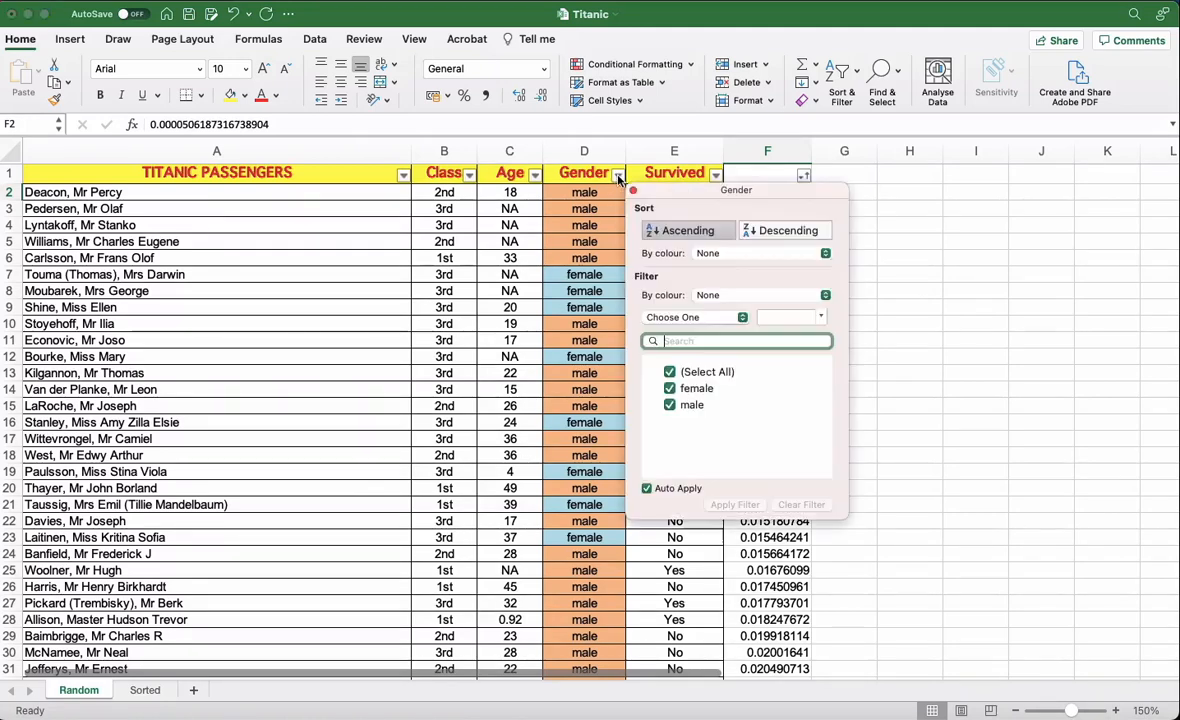
pyautogui.click(876, 191)
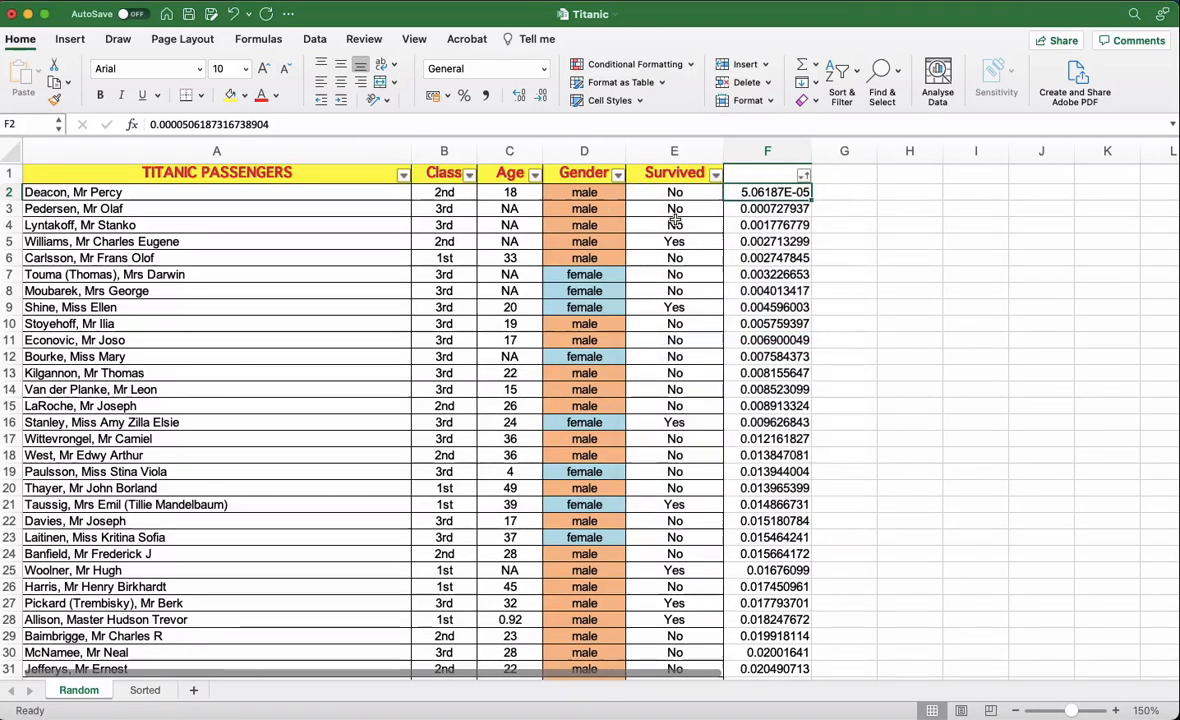
pyautogui.click(619, 176)
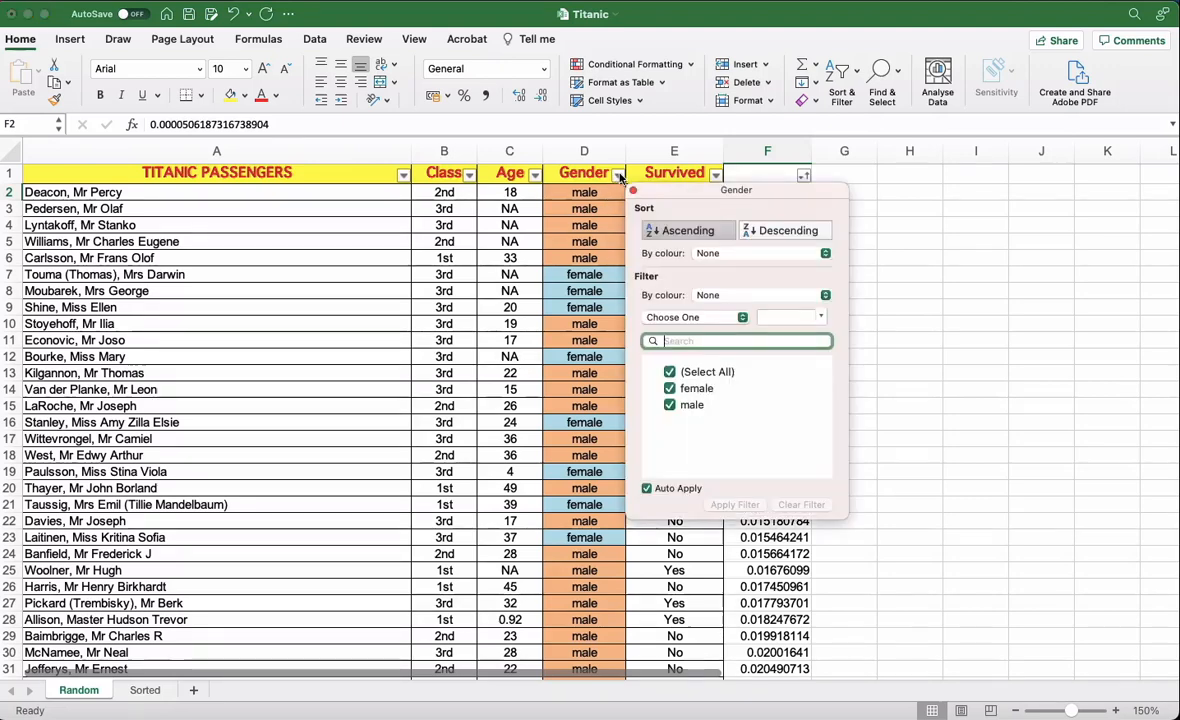
pyautogui.click(699, 231)
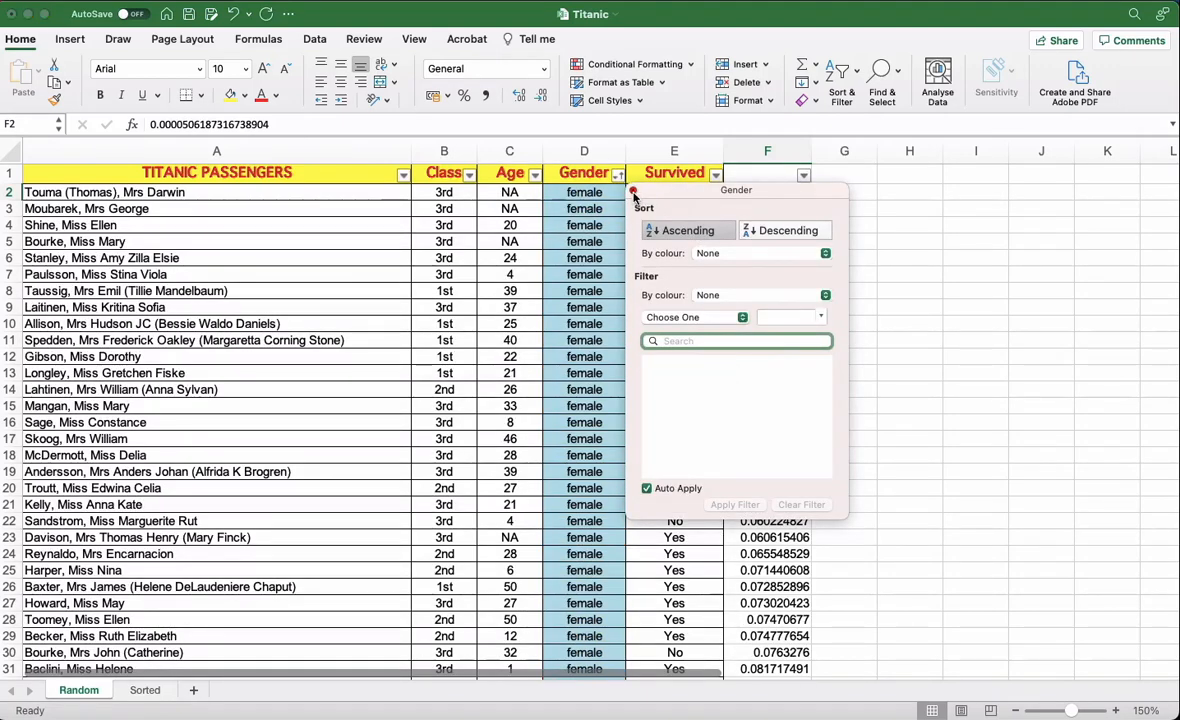
pyautogui.click(633, 191)
# Examine the order of the random numbers in column F for the female passengers
pyautogui.click(603, 201)
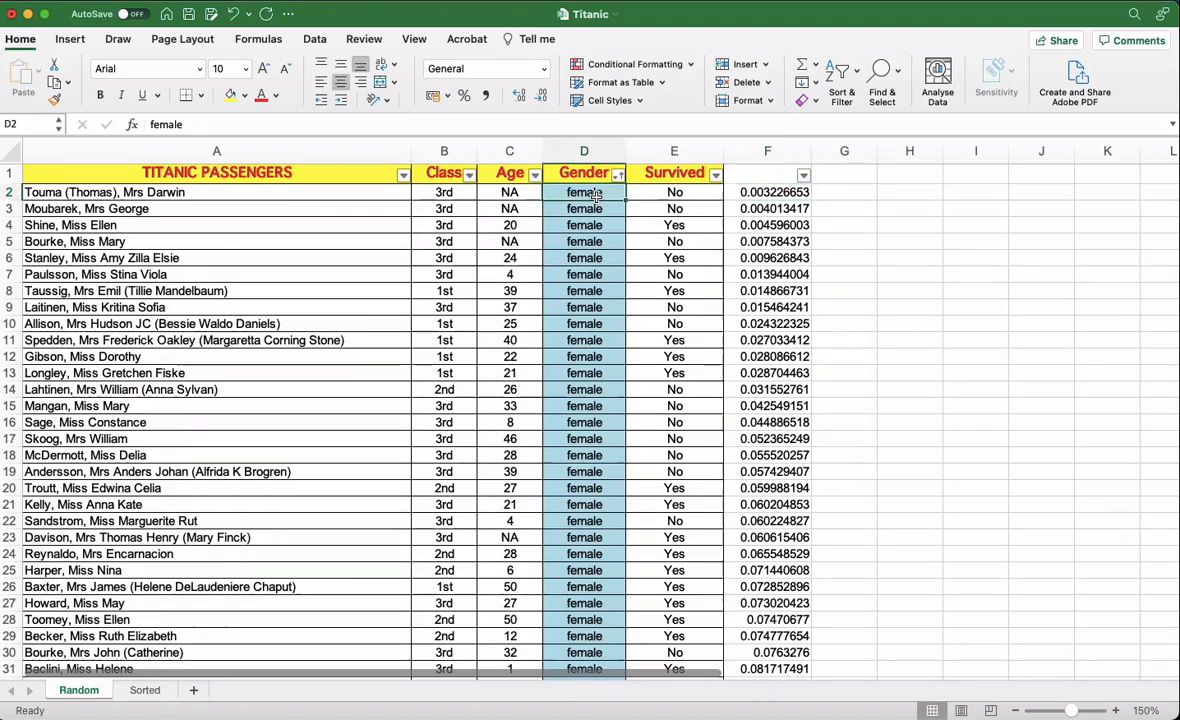
pyautogui.click(745, 193)
pyautogui.press('Down')
pyautogui.press('Down')
pyautogui.press('Down')
pyautogui.press('Down')
pyautogui.press('Down')
pyautogui.press('Down')
pyautogui.press('Down')
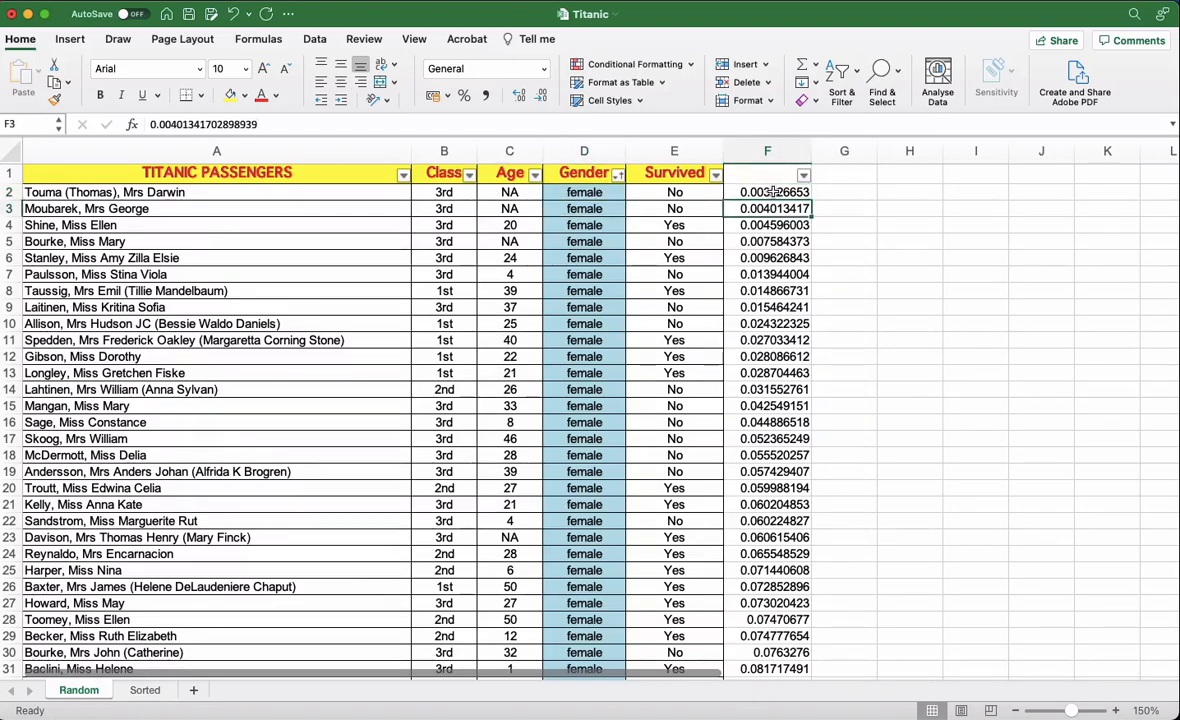
pyautogui.click(593, 196)
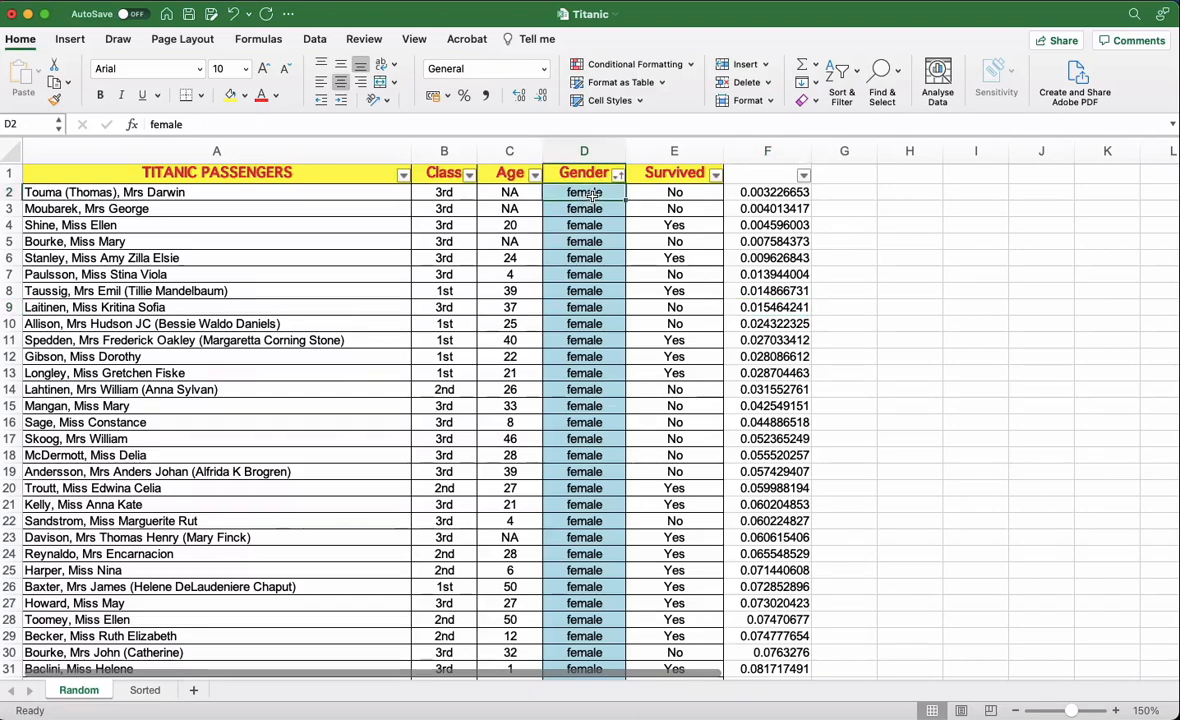
pyautogui.click(773, 193)
pyautogui.press('Down')
pyautogui.press('Down')
pyautogui.press('Down')
pyautogui.press('Down')
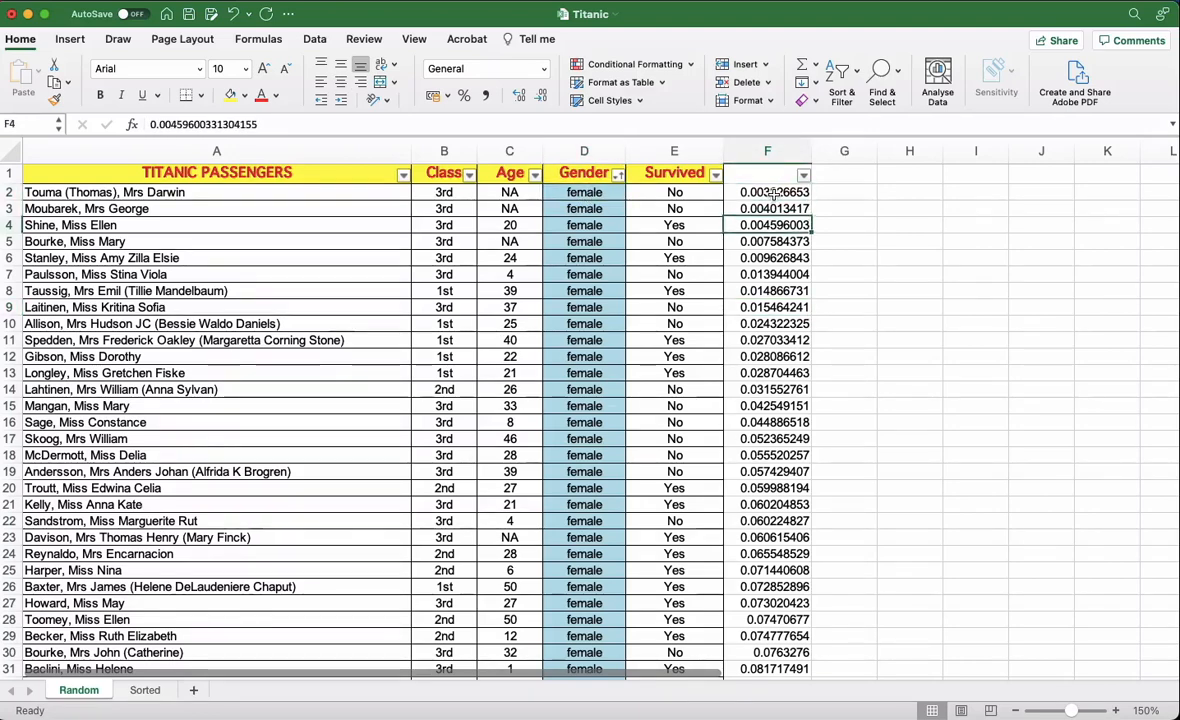
pyautogui.press('Down')
pyautogui.press('Down')
pyautogui.press('Down')
pyautogui.press('Down')
pyautogui.press('Down')
pyautogui.press('Down')
pyautogui.press('Down')
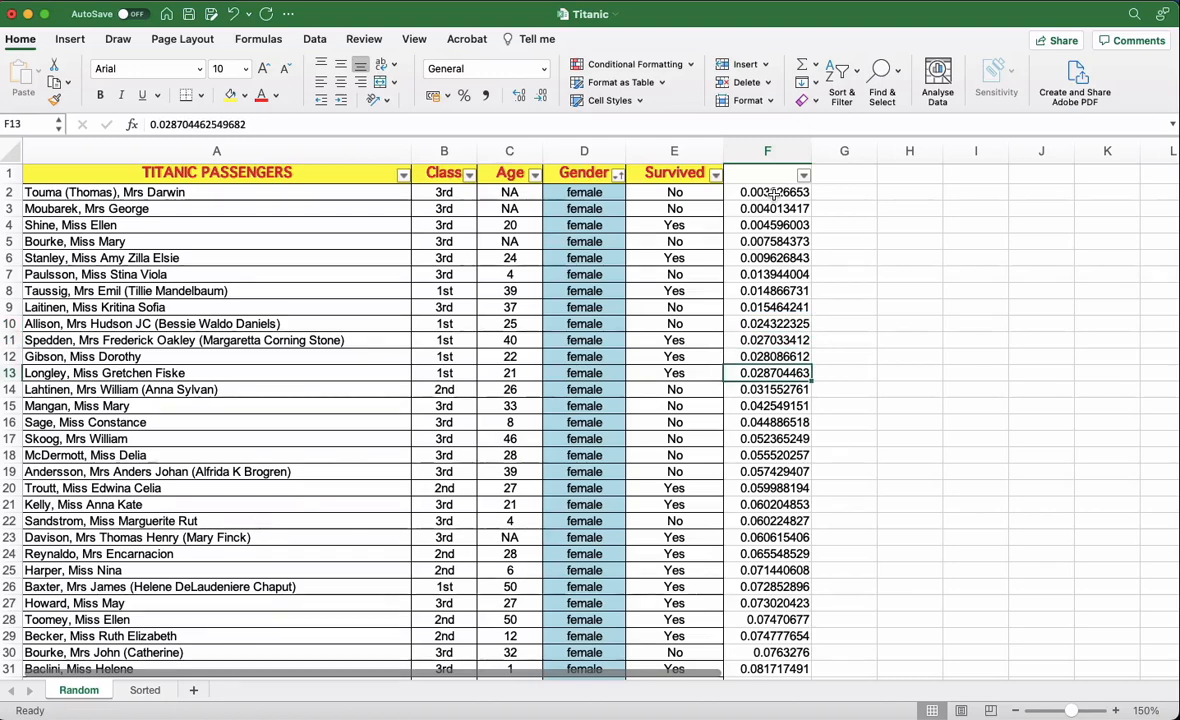
# Examine the Age column entries of the first female passengers, including cell C4
pyautogui.click(588, 194)
pyautogui.moveTo(509, 193); pyautogui.dragTo(510, 556)
pyautogui.click(520, 372)
pyautogui.click(510, 224)
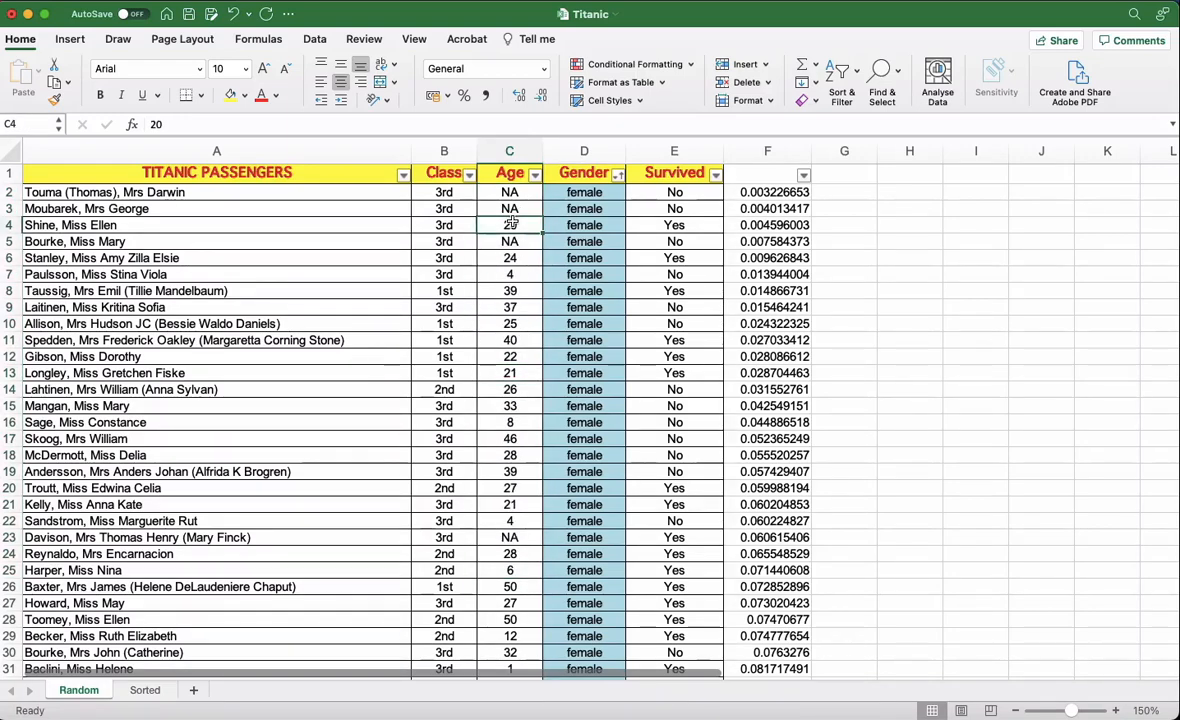
# Copy the first numeric female age from cell C4 into cell H2
pyautogui.scroll(-1, 510, 224)
pyautogui.scroll(1, 510, 224)
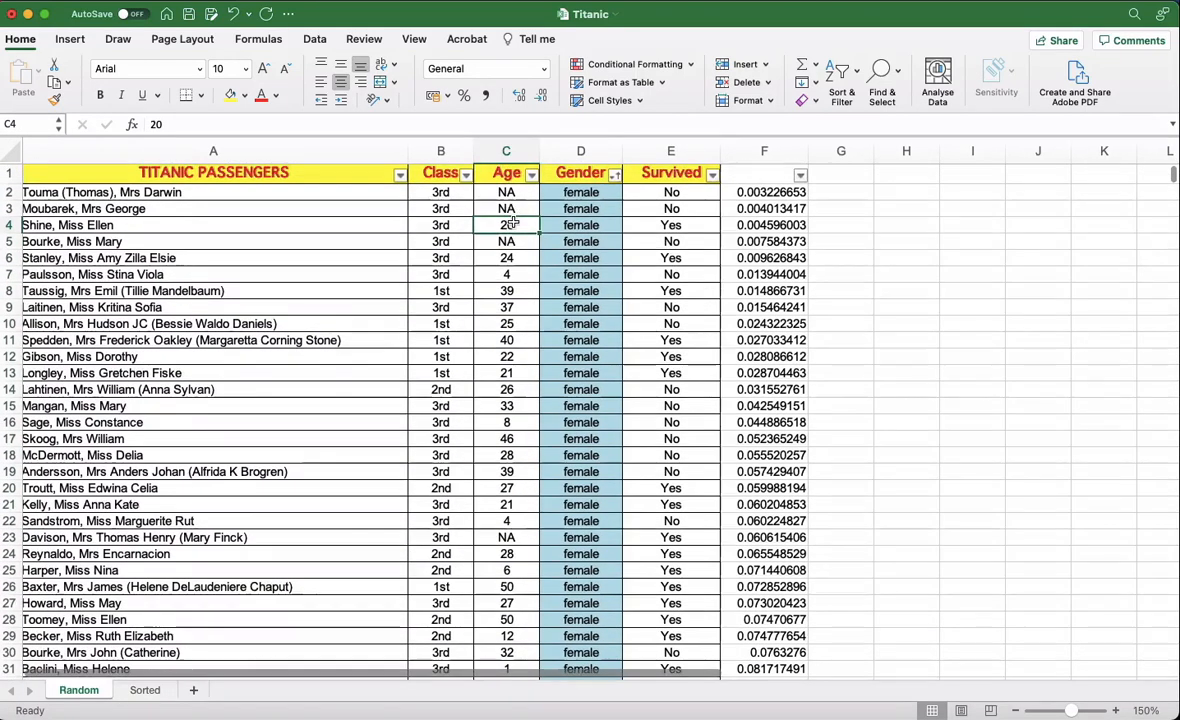
pyautogui.scroll(-1, 510, 247)
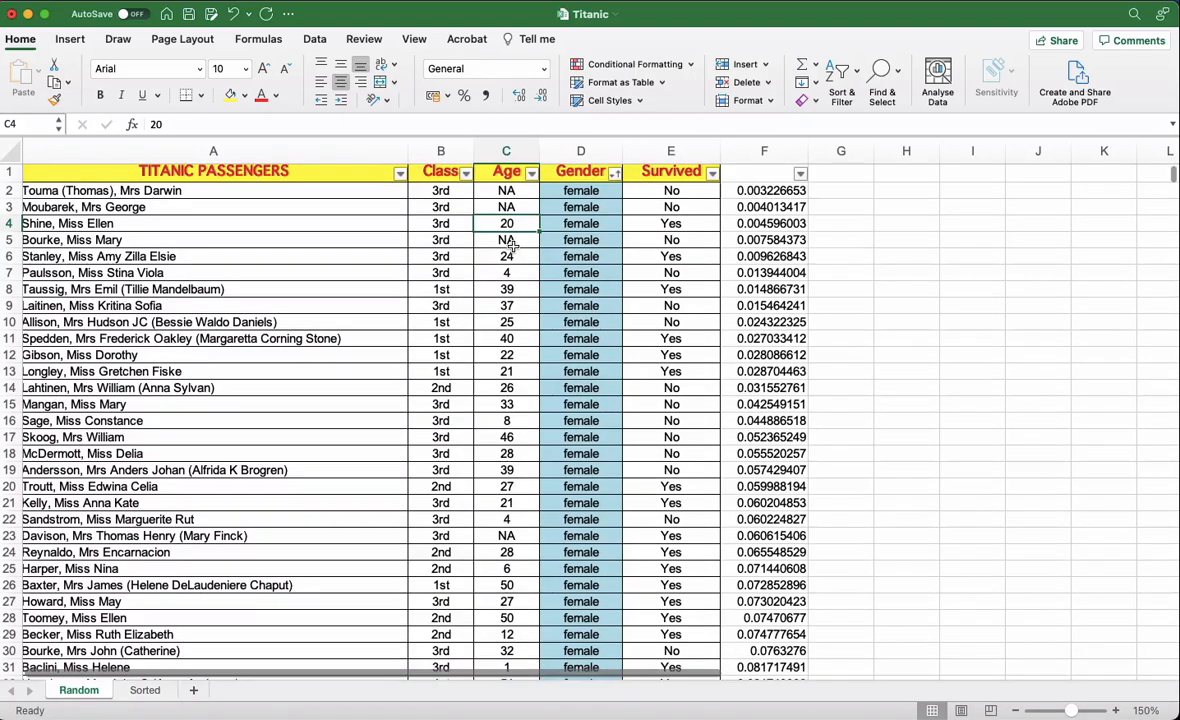
pyautogui.press('super+c')
pyautogui.click(907, 191)
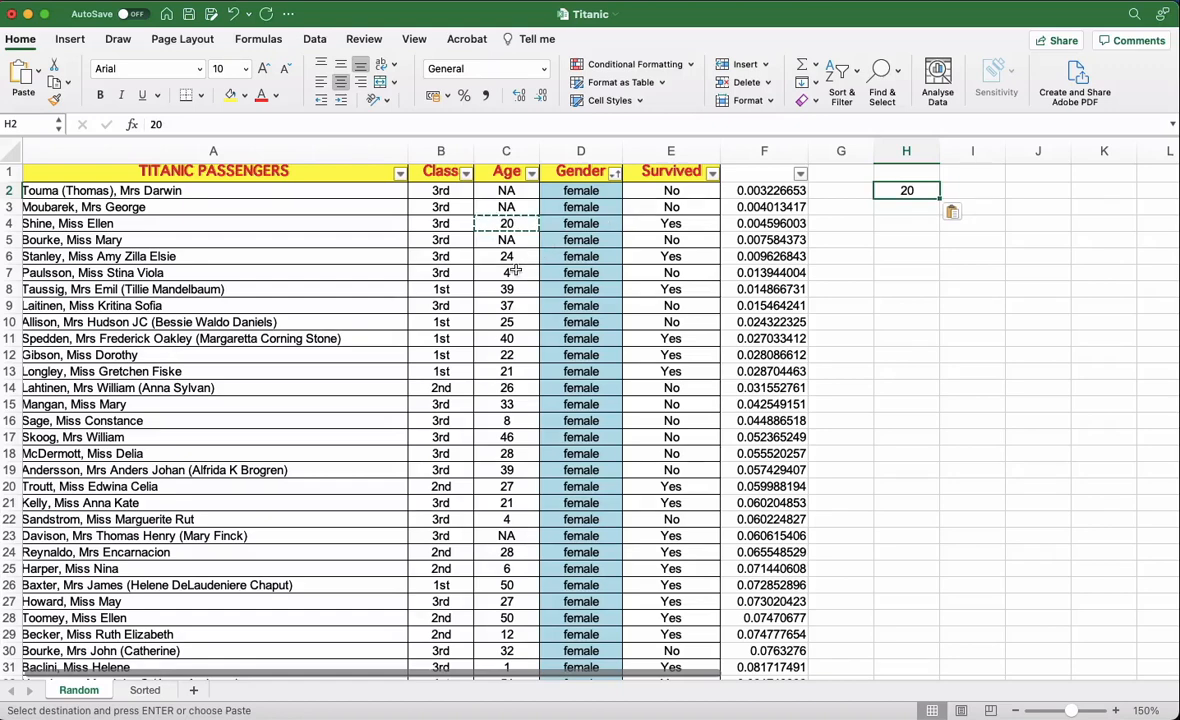
# Copy the ages in C6:C22 to column H starting at H3, and the age in C24 to H20, skipping the NA entries
pyautogui.moveTo(506, 256); pyautogui.dragTo(521, 519)
pyautogui.press('super+c')
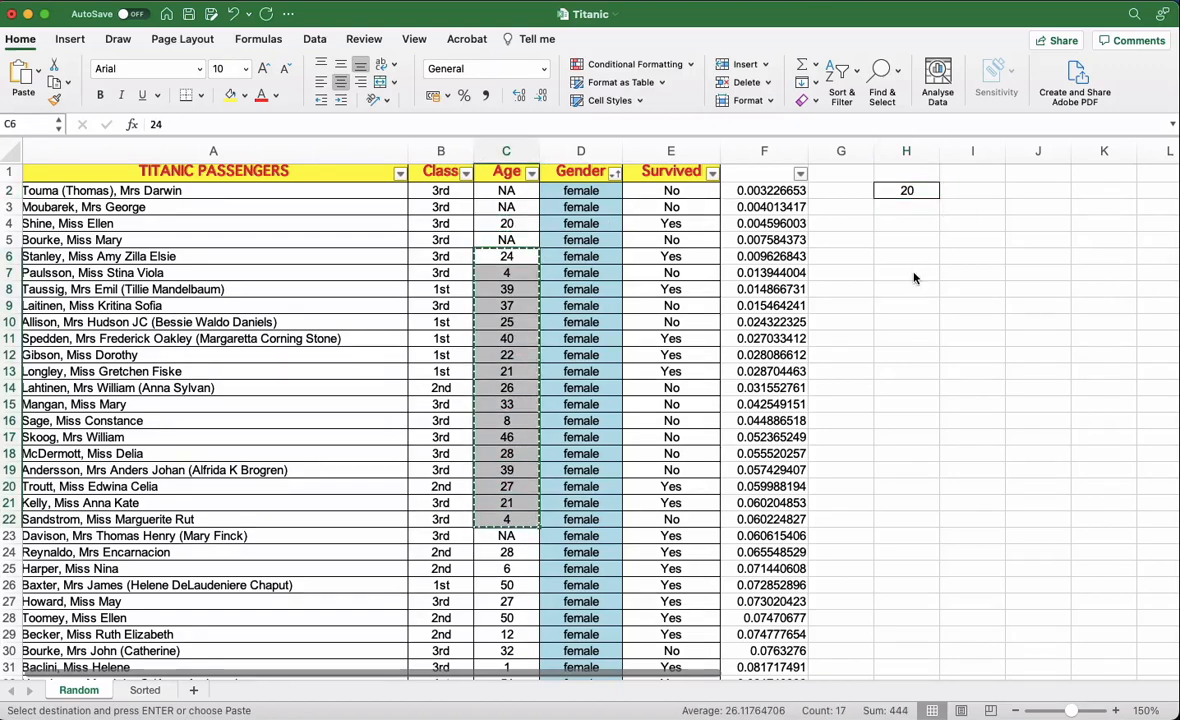
pyautogui.click(897, 210)
pyautogui.press('super+v')
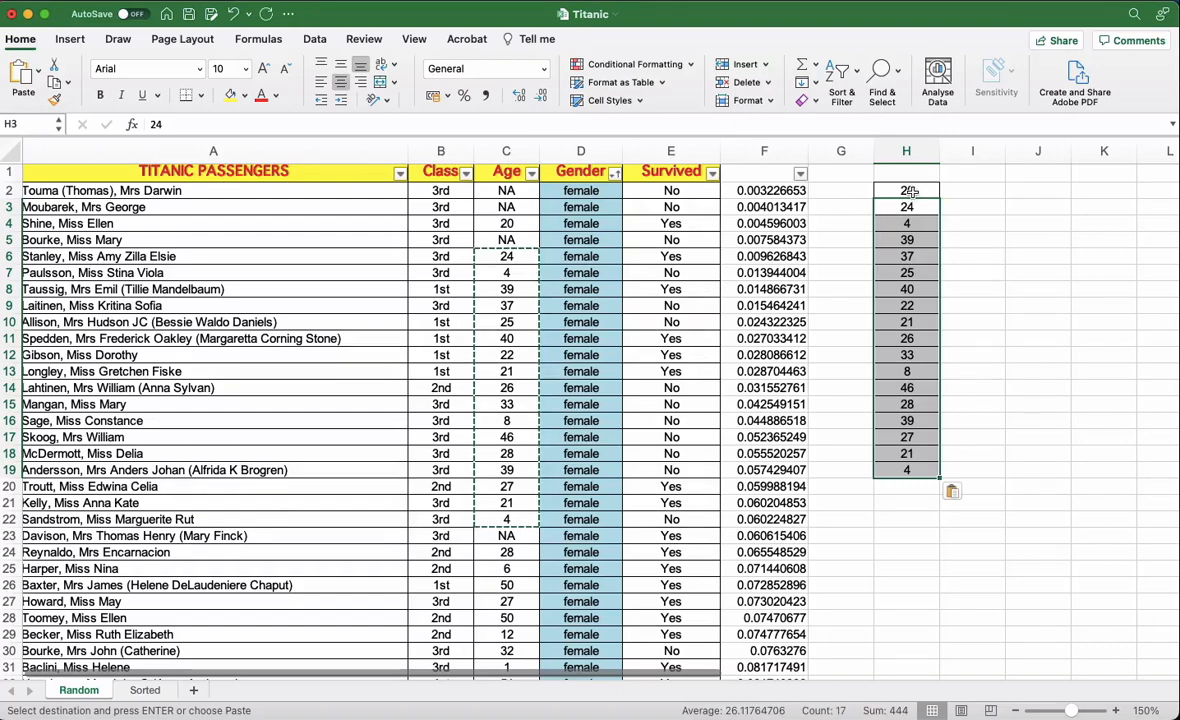
pyautogui.scroll(-3, 666, 462)
pyautogui.click(509, 457)
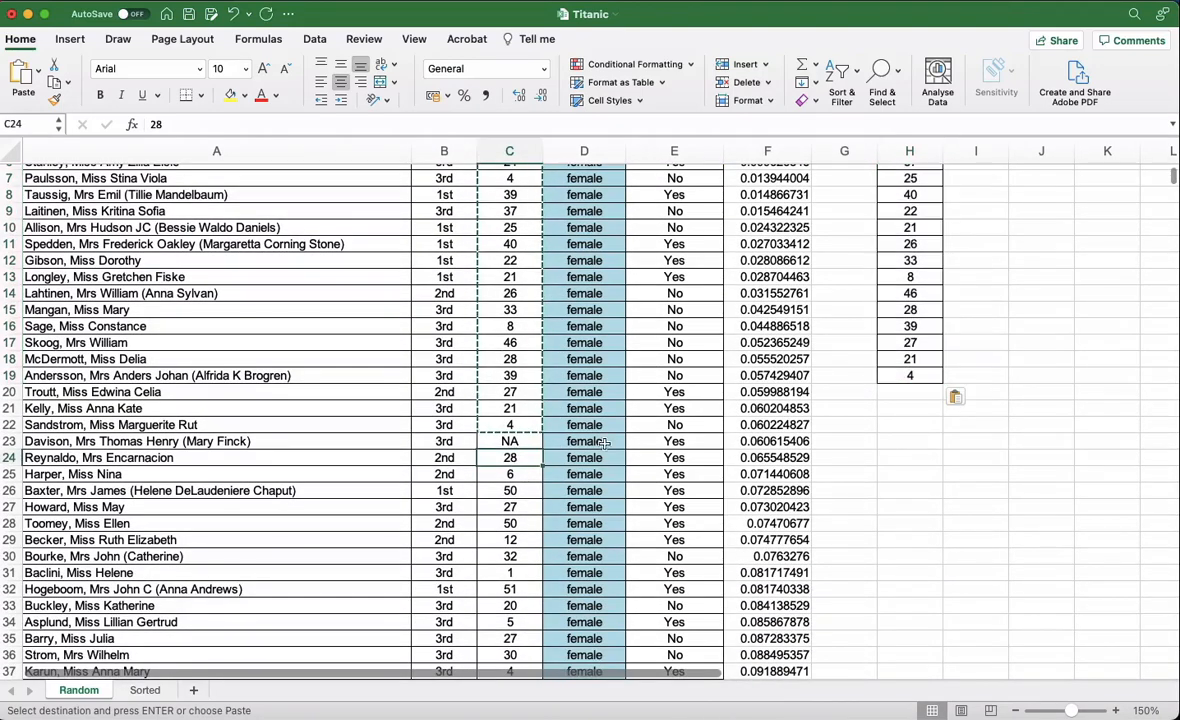
pyautogui.press('super+c')
pyautogui.click(910, 392)
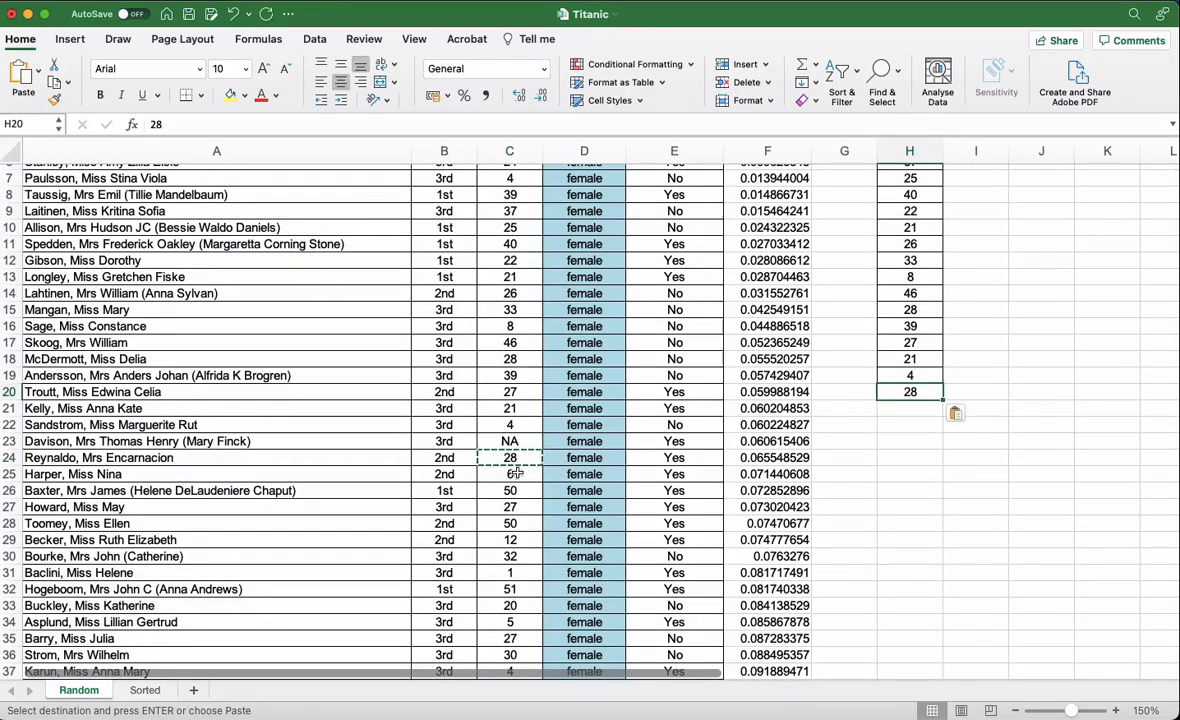
# Copy the female ages in C2:C156, including the NA entries, into column H starting at H2
pyautogui.scroll(5, 766, 451)
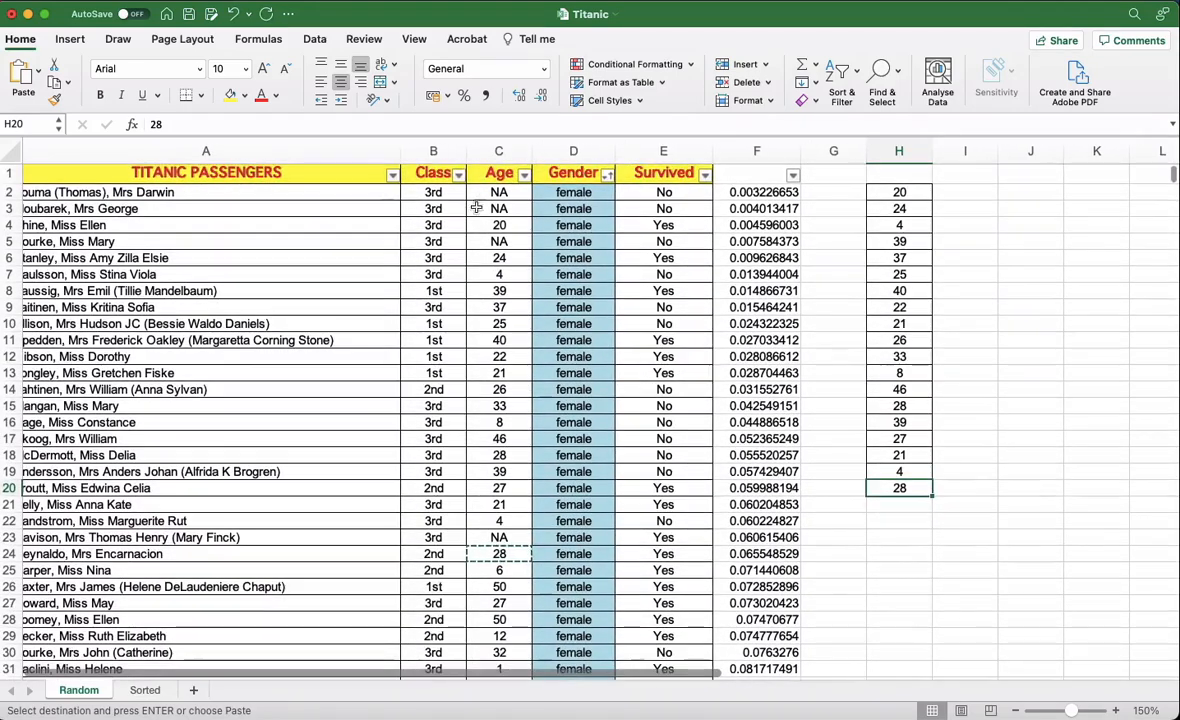
pyautogui.moveTo(493, 121); pyautogui.dragTo(499, 650)
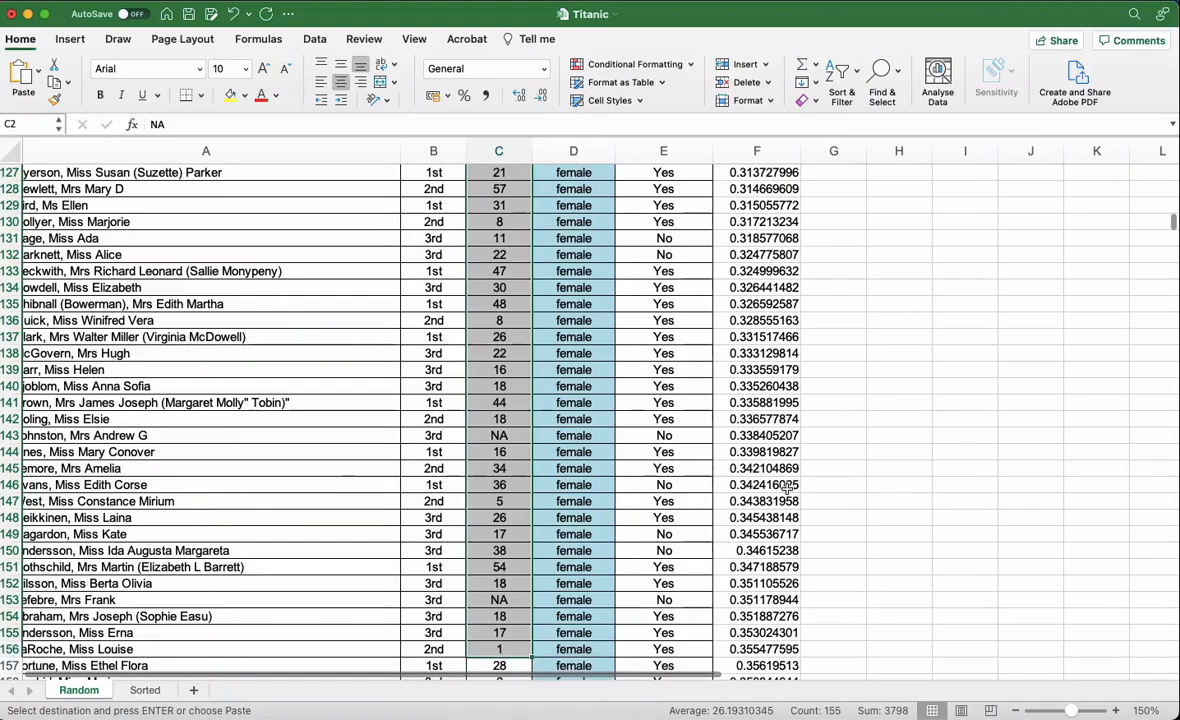
pyautogui.press('super+c')
pyautogui.click(897, 194)
pyautogui.press('super+v')
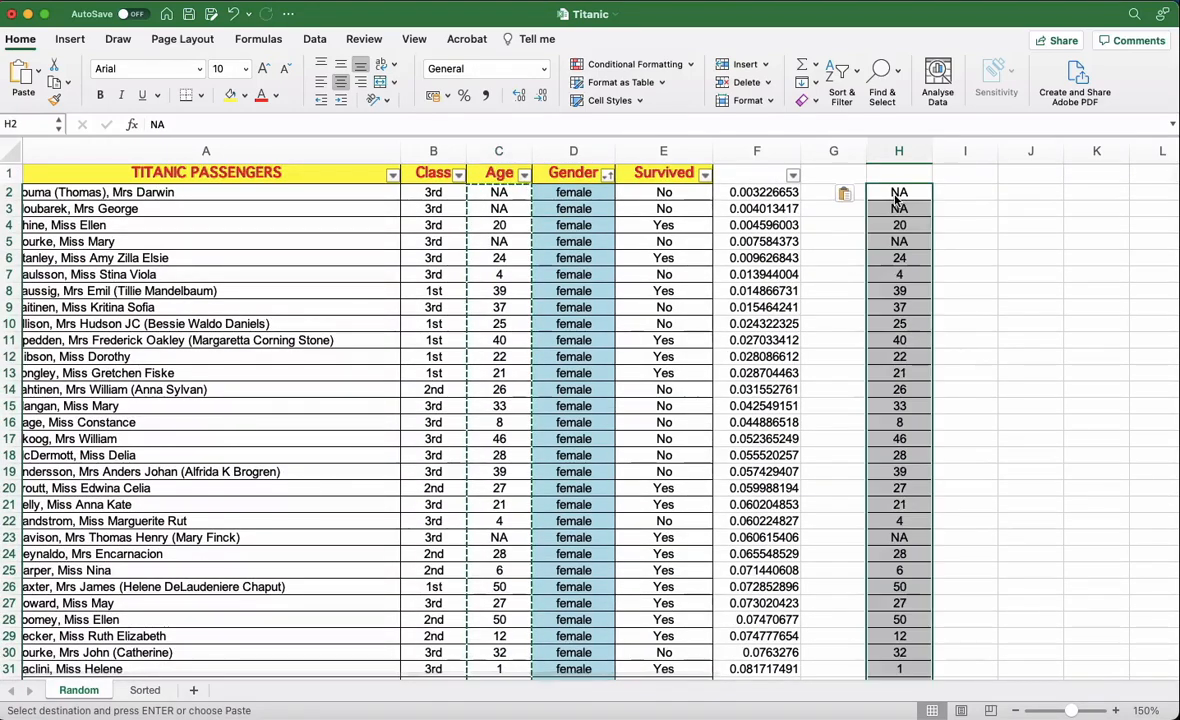
# Clear the NA entries from cells H2 and H3 of the copied female ages
pyautogui.press('Delete')
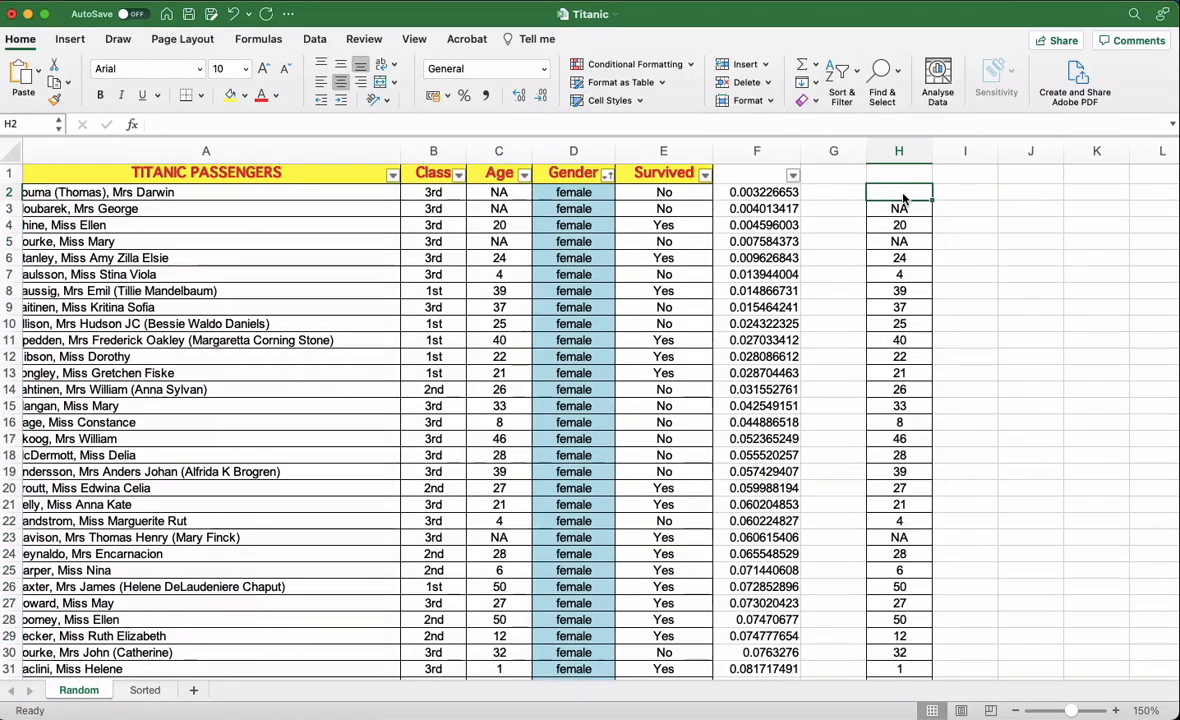
pyautogui.click(899, 208)
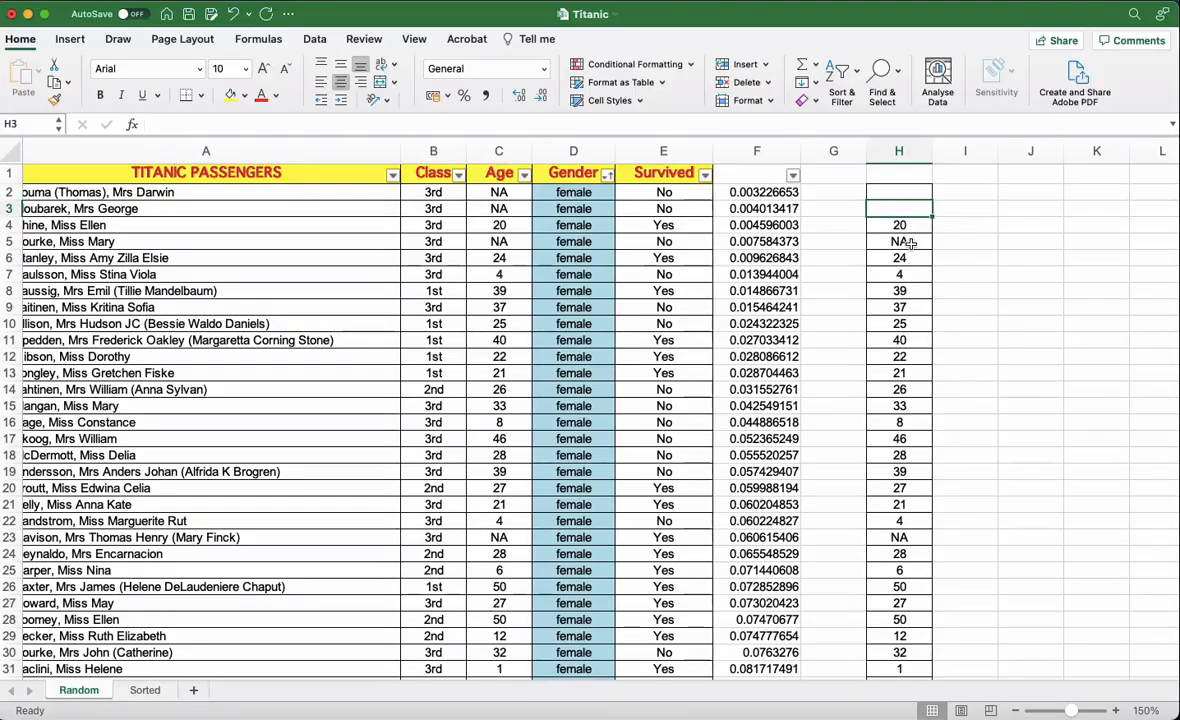
pyautogui.scroll(-20, 621, 320)
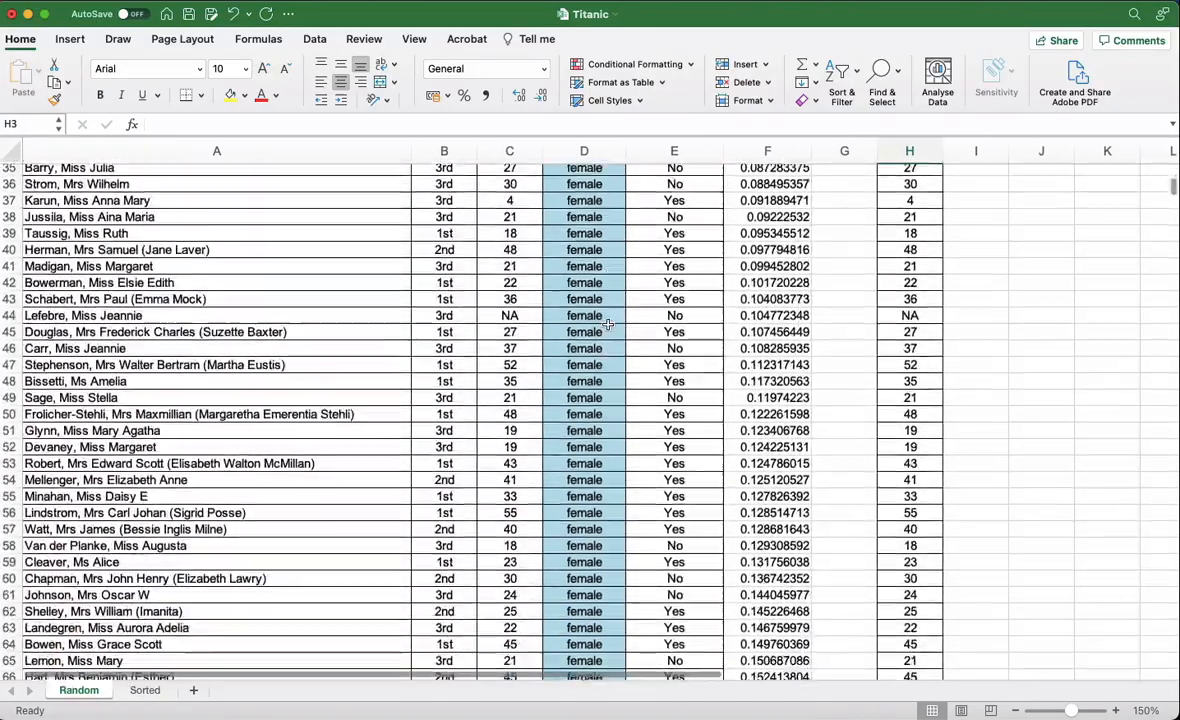
pyautogui.scroll(20, 608, 324)
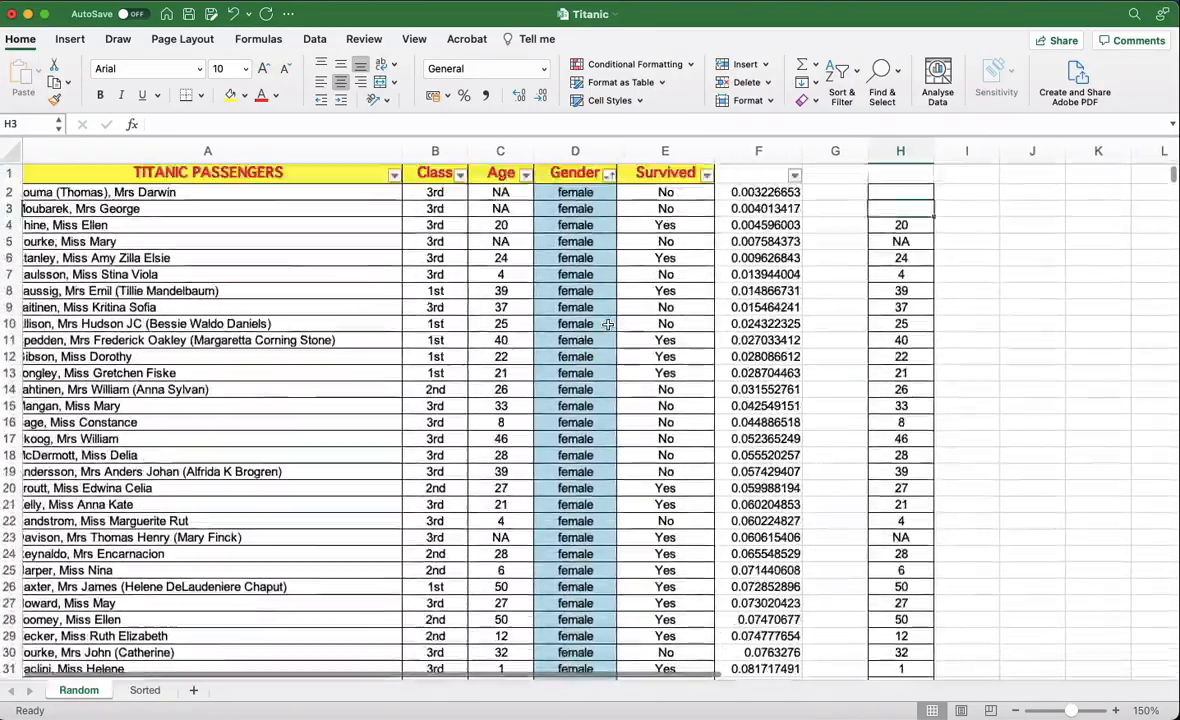
# Select the male passengers' ages in C464:C515 for copying
pyautogui.scroll(-20, 608, 324)
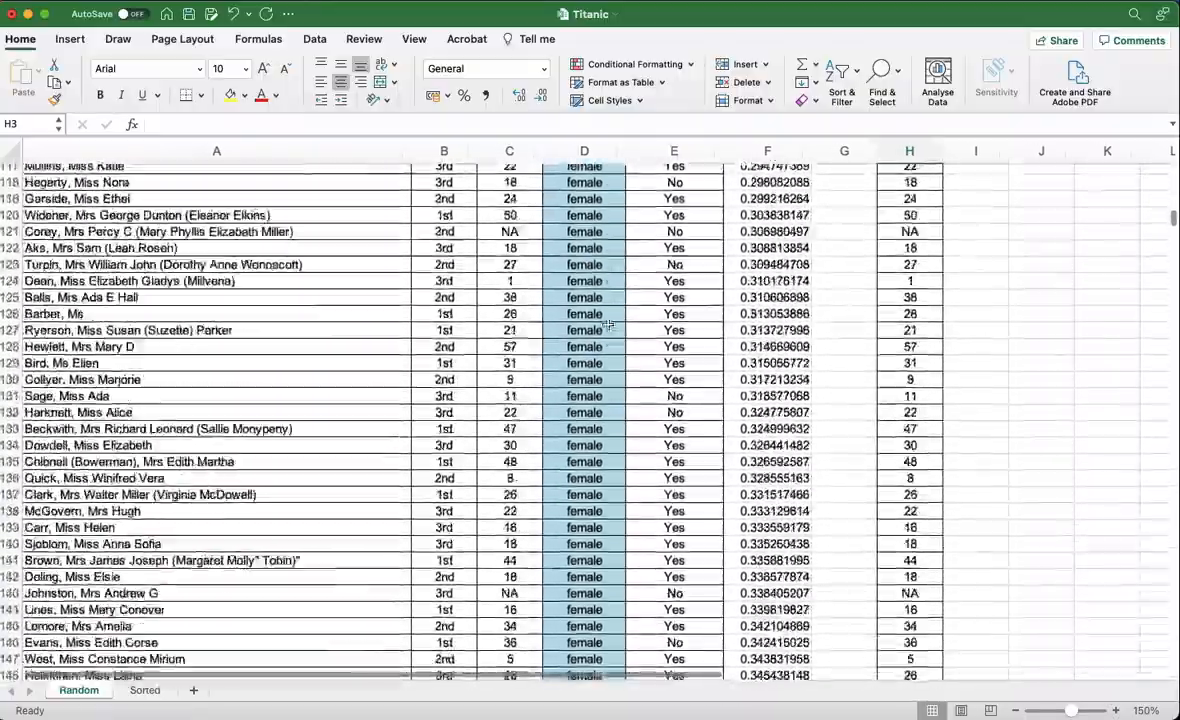
pyautogui.scroll(-20, 608, 337)
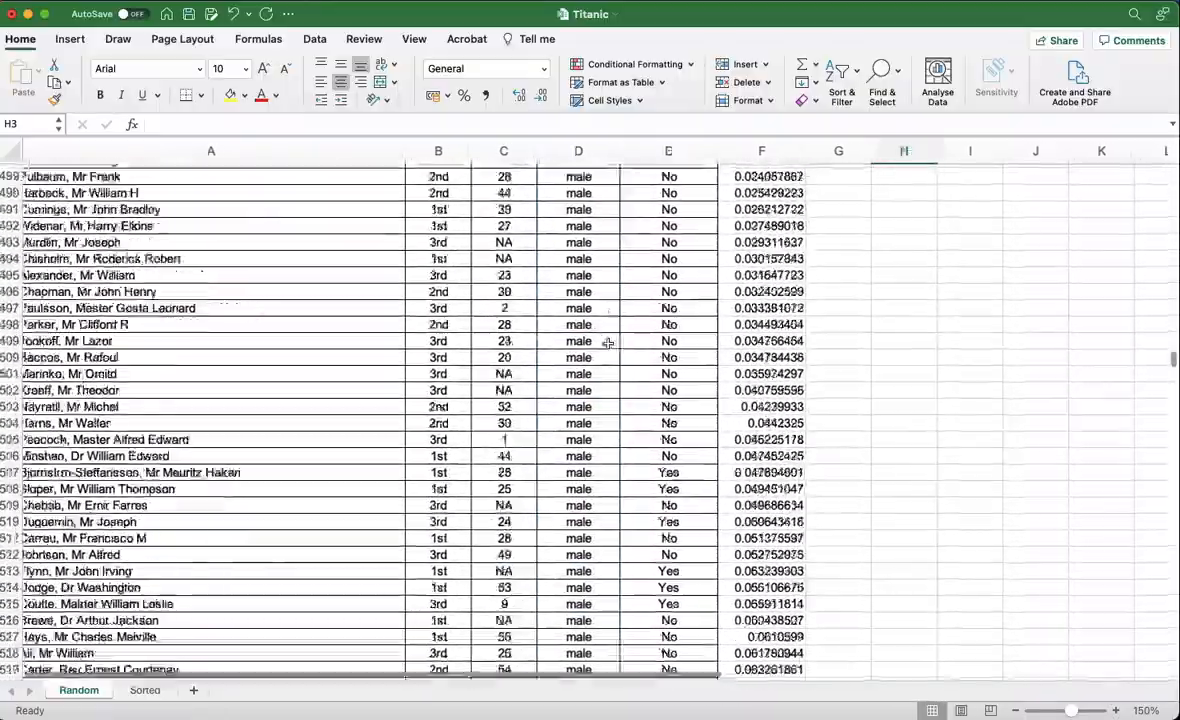
pyautogui.scroll(20, 608, 343)
pyautogui.moveTo(503, 341); pyautogui.dragTo(516, 510)
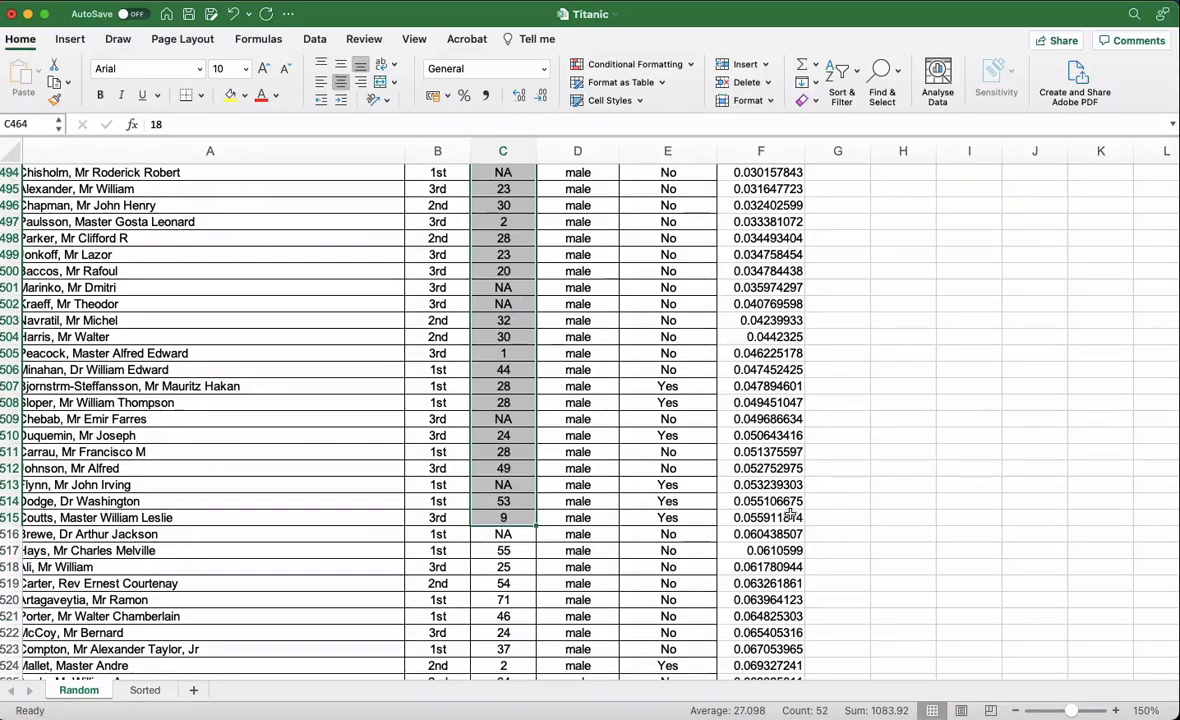
pyautogui.scroll(20, 790, 514)
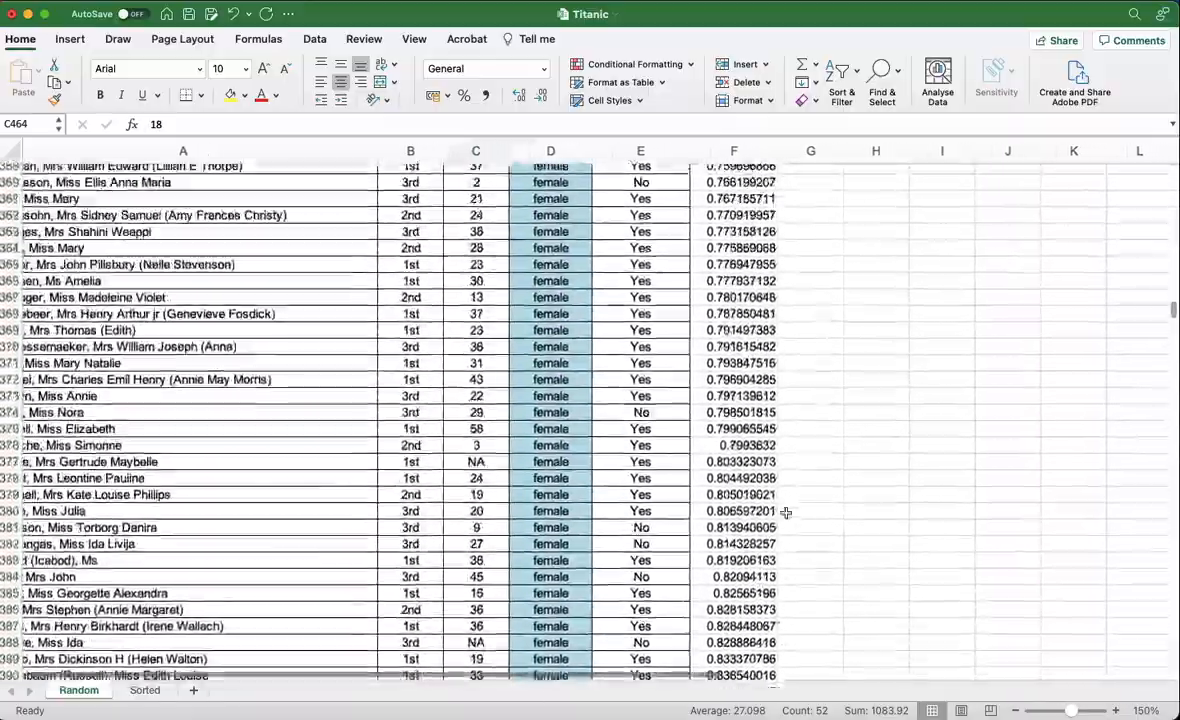